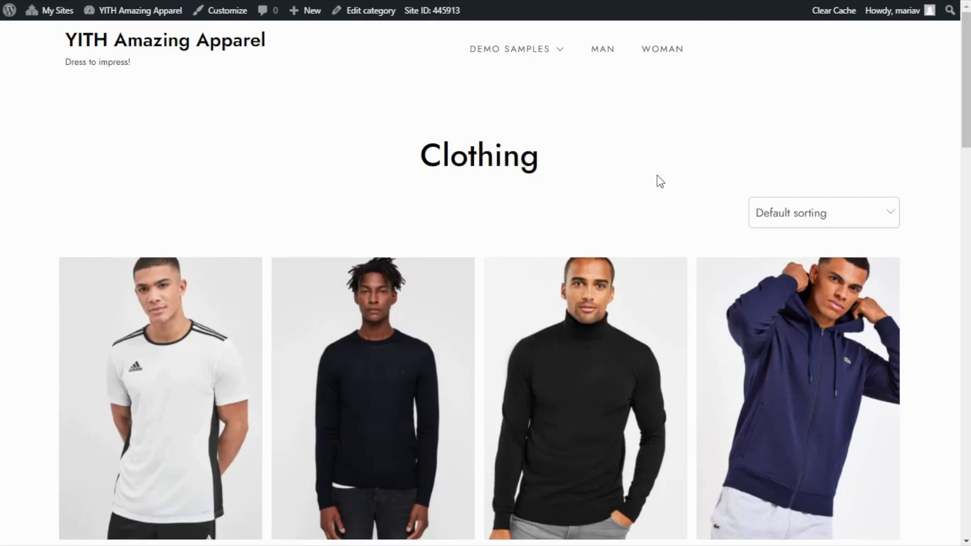
# Step: Look over the Clothing category page and open the site's list of installed plugins in the WordPress admin
pyautogui.scroll(-1, 660, 181)
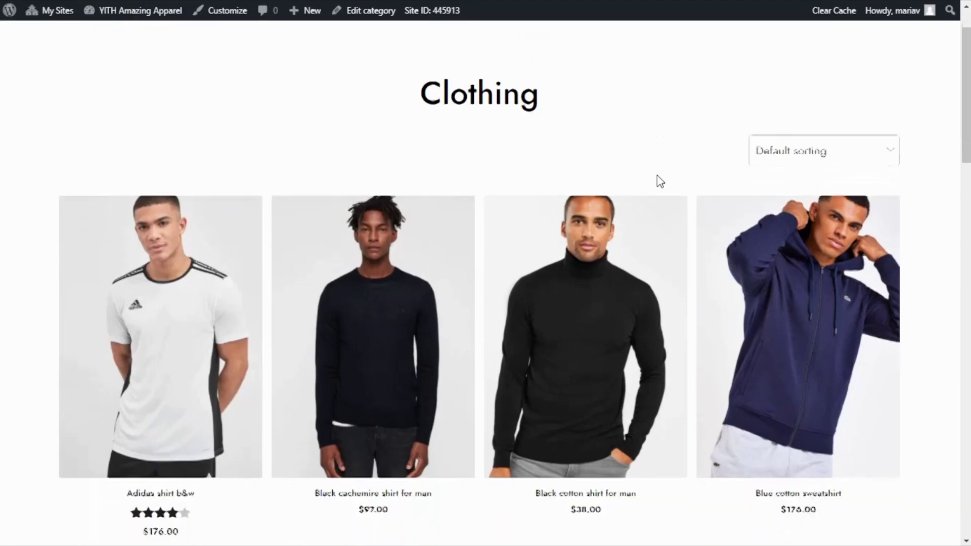
pyautogui.scroll(-1, 678, 208)
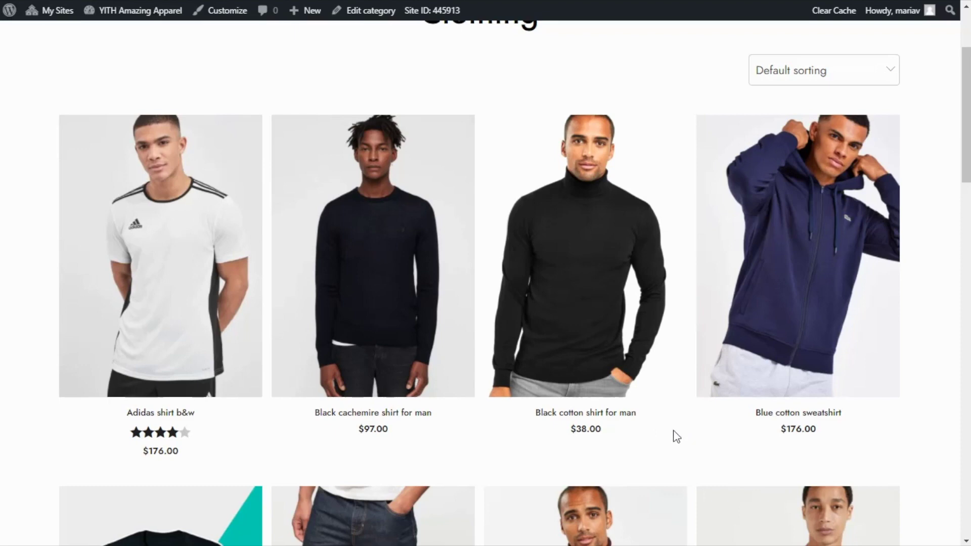
pyautogui.moveTo(101, 16)
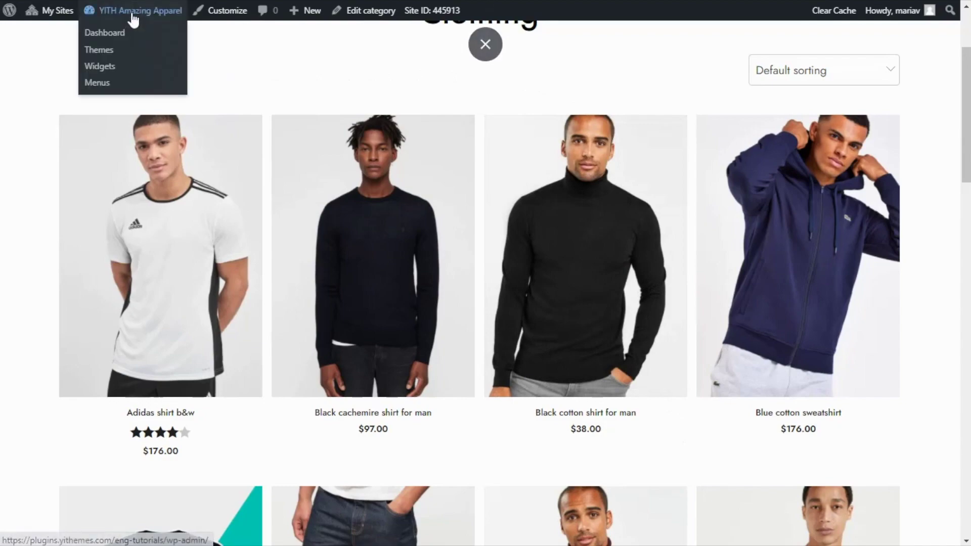
pyautogui.click(121, 33)
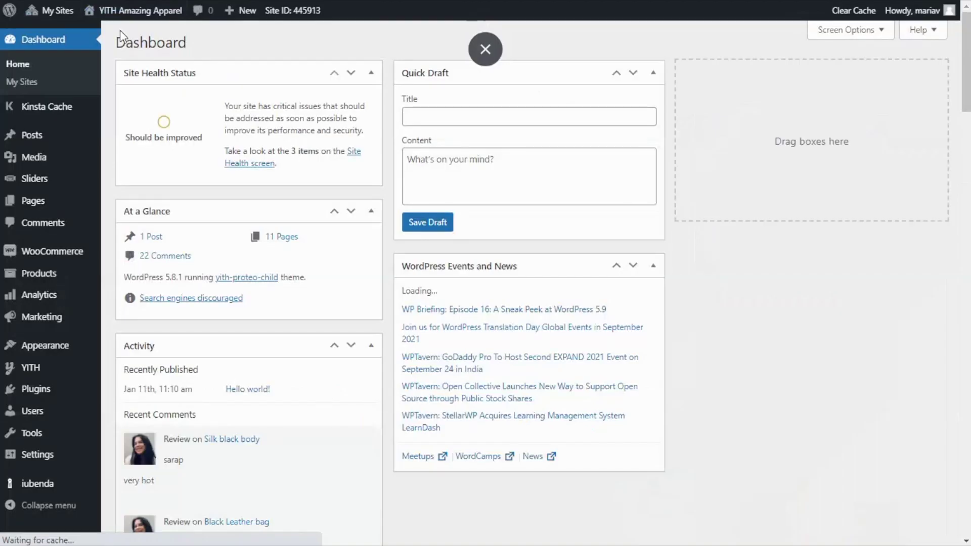
pyautogui.click(49, 392)
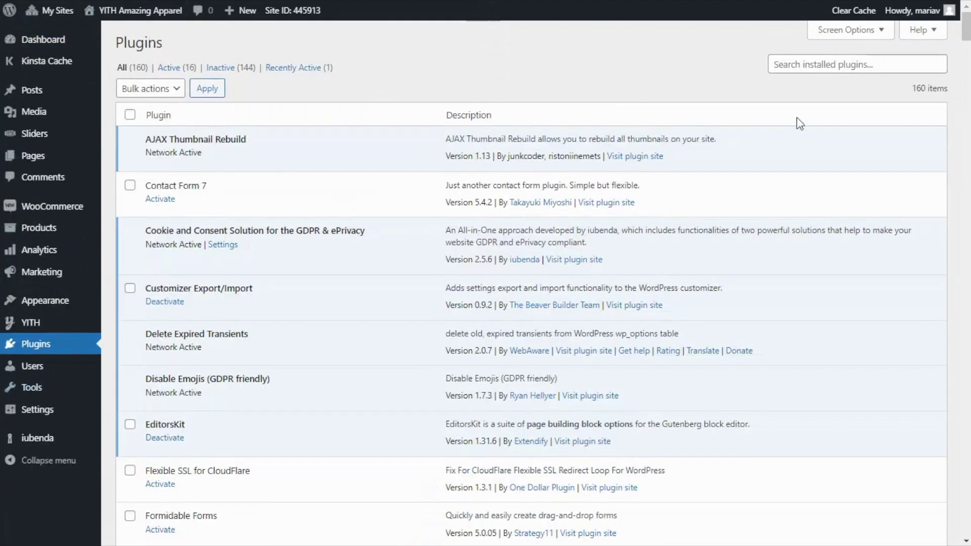
# Step: Search the installed plugins for "request a" and activate YITH WooCommerce Request A Quote Premium
pyautogui.click(806, 67)
pyautogui.write('requ')
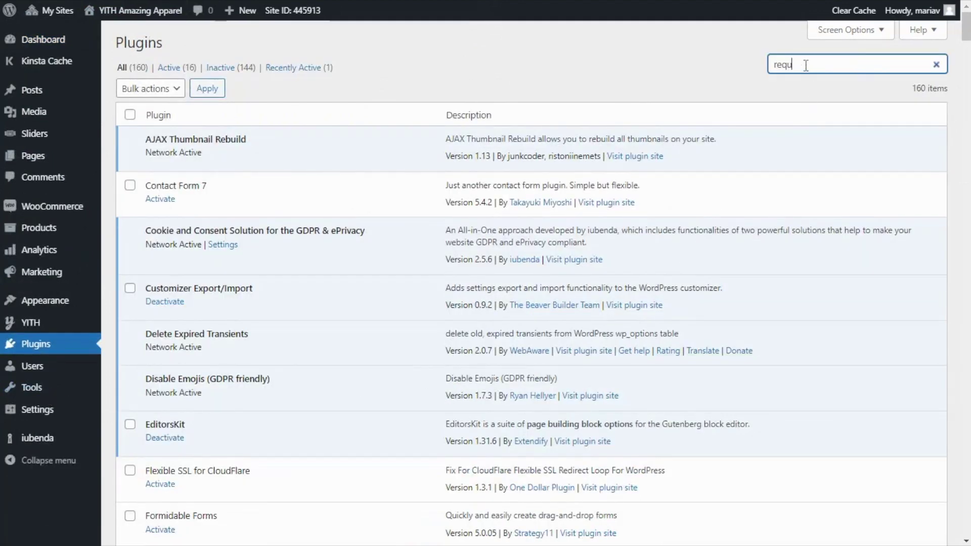
pyautogui.write('est a')
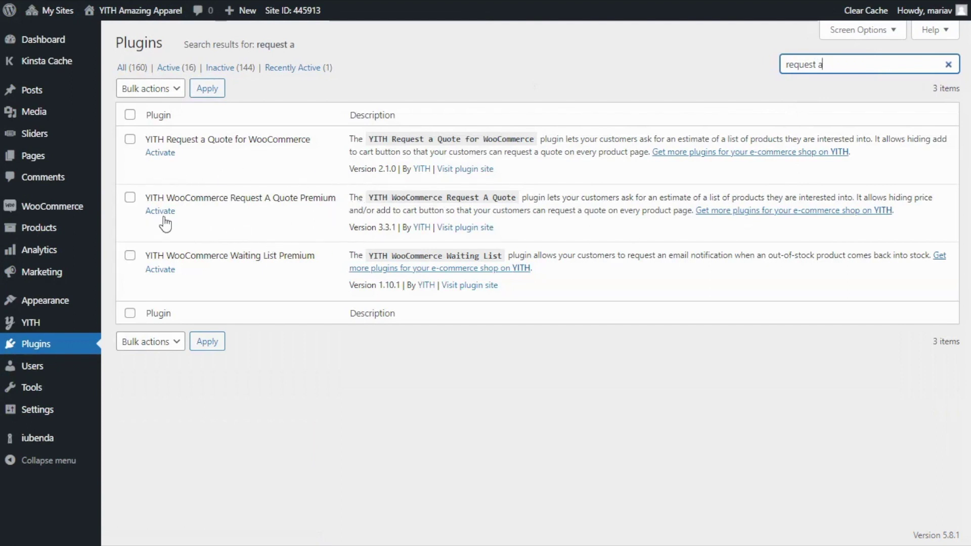
pyautogui.click(161, 212)
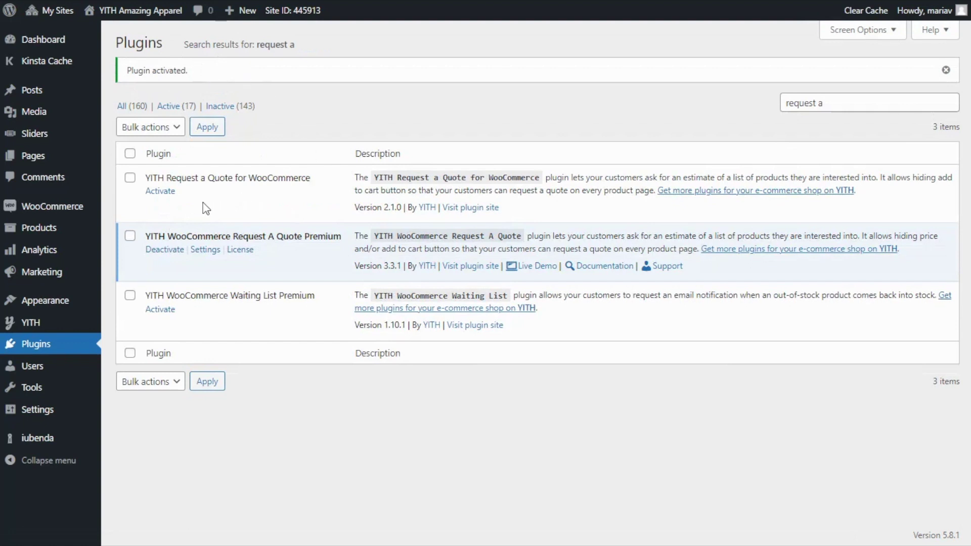
# Step: Open the Request a Quote plugin settings and look through the General Options, Request Quote Page, Quote Options and Exclusion List sections
pyautogui.moveTo(30, 324)
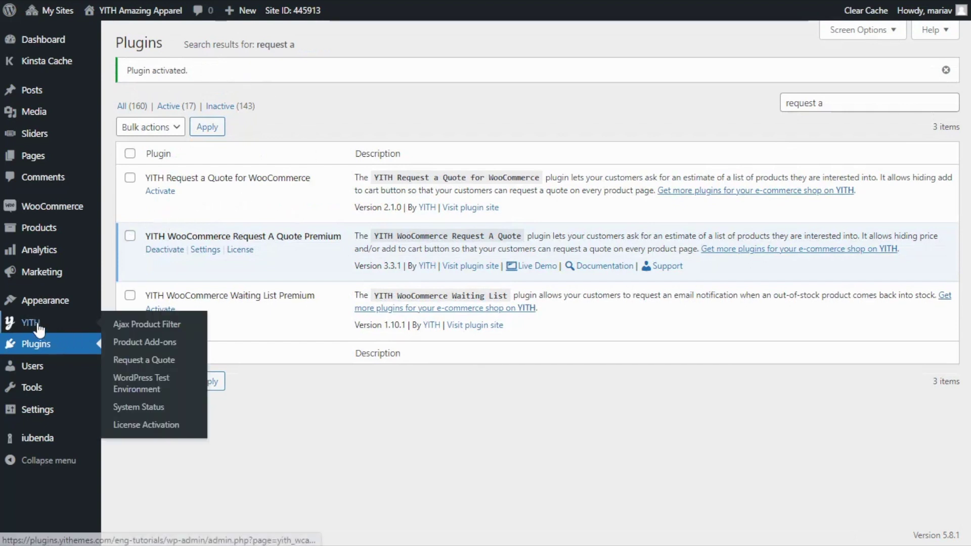
pyautogui.click(171, 362)
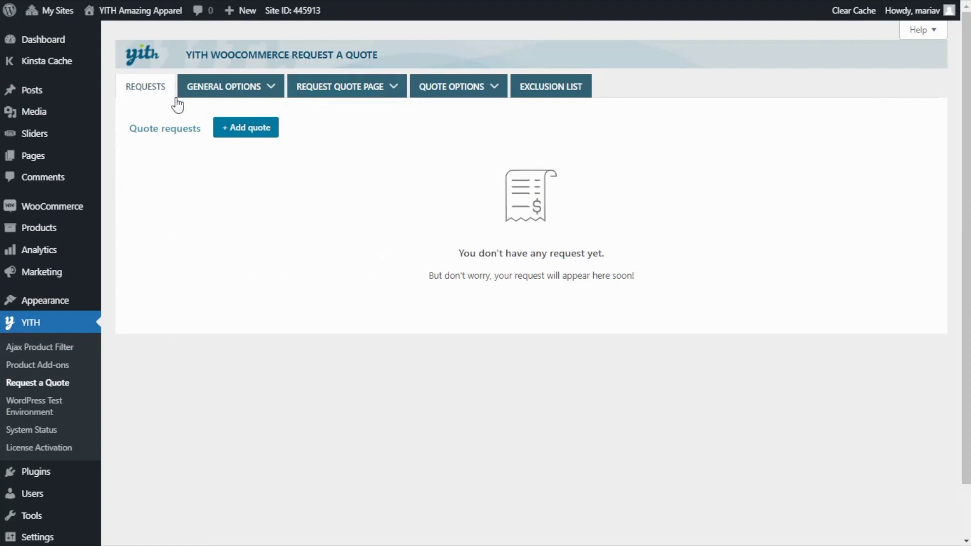
pyautogui.moveTo(243, 95)
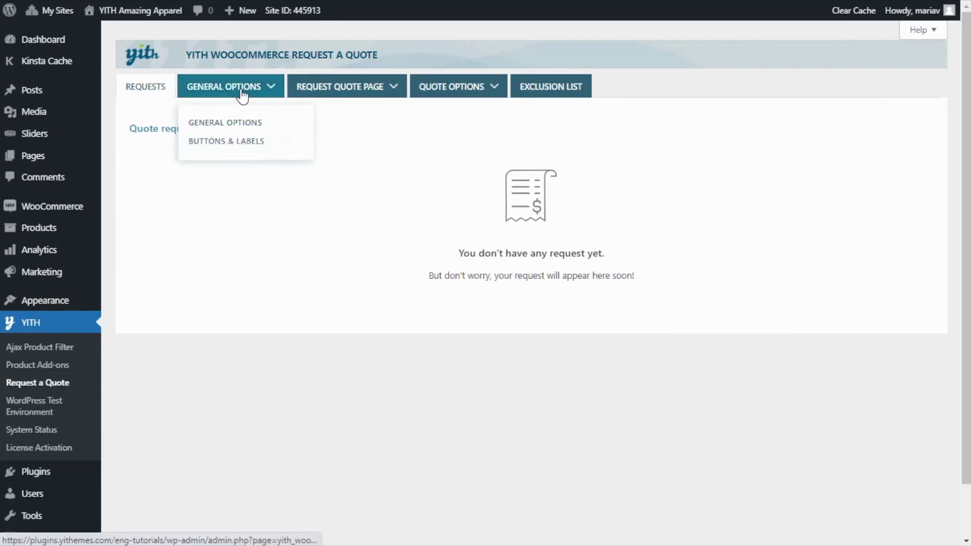
pyautogui.click(242, 96)
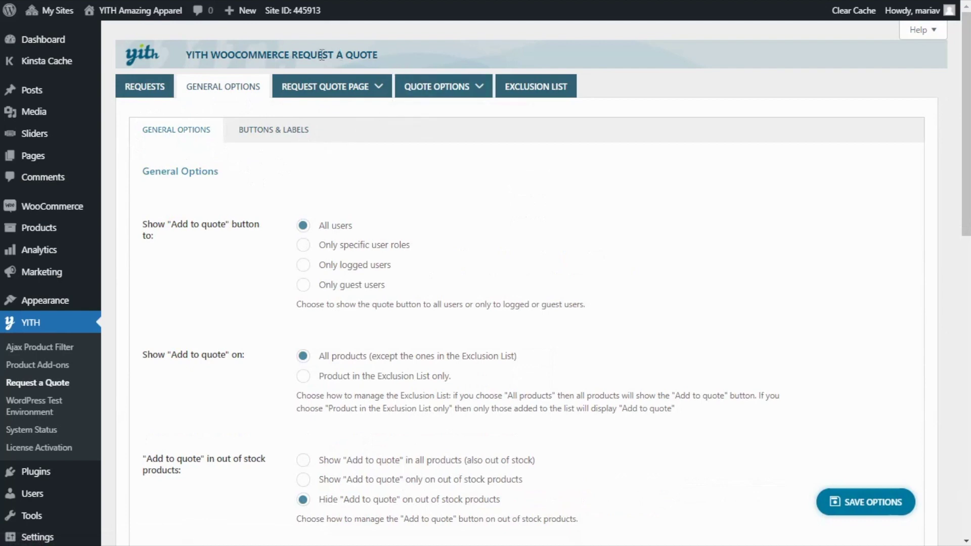
pyautogui.moveTo(273, 91)
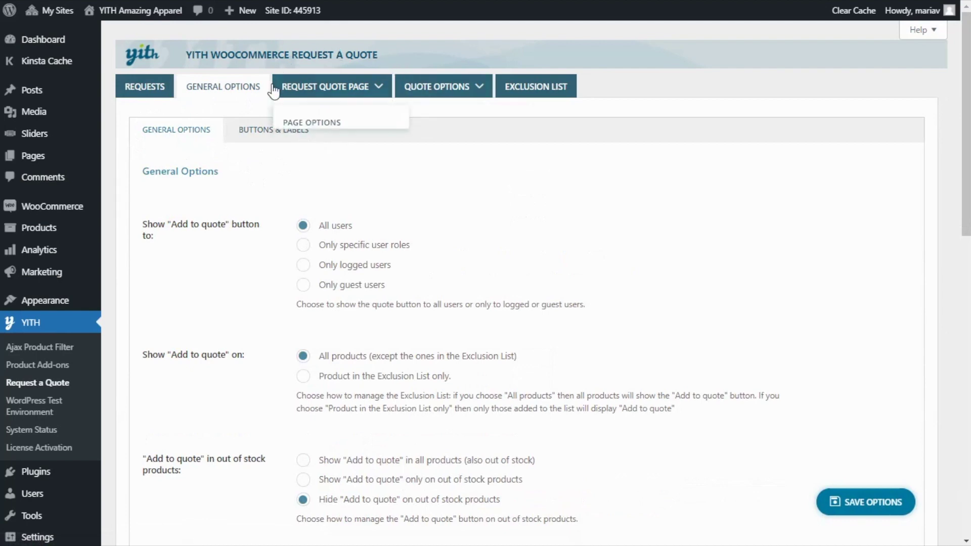
pyautogui.click(324, 95)
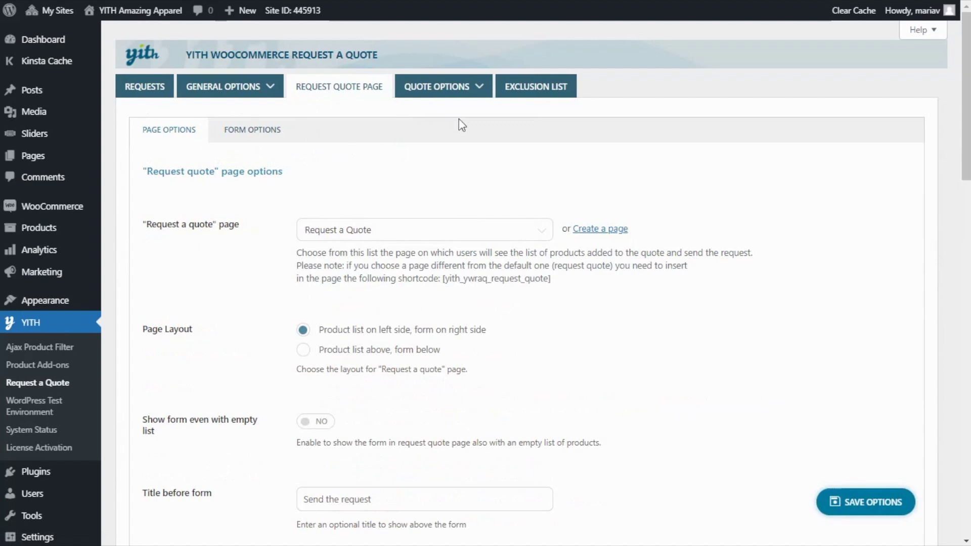
pyautogui.moveTo(405, 97)
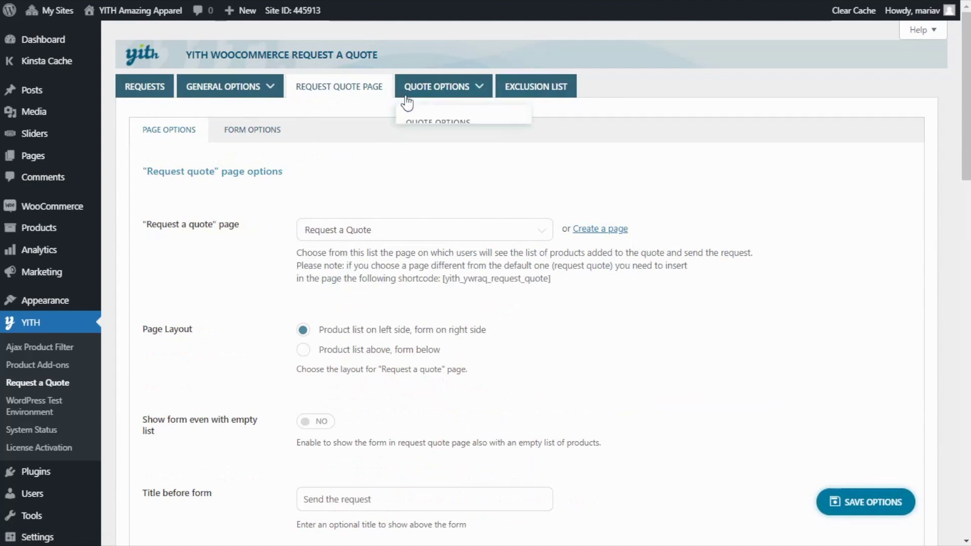
pyautogui.click(437, 91)
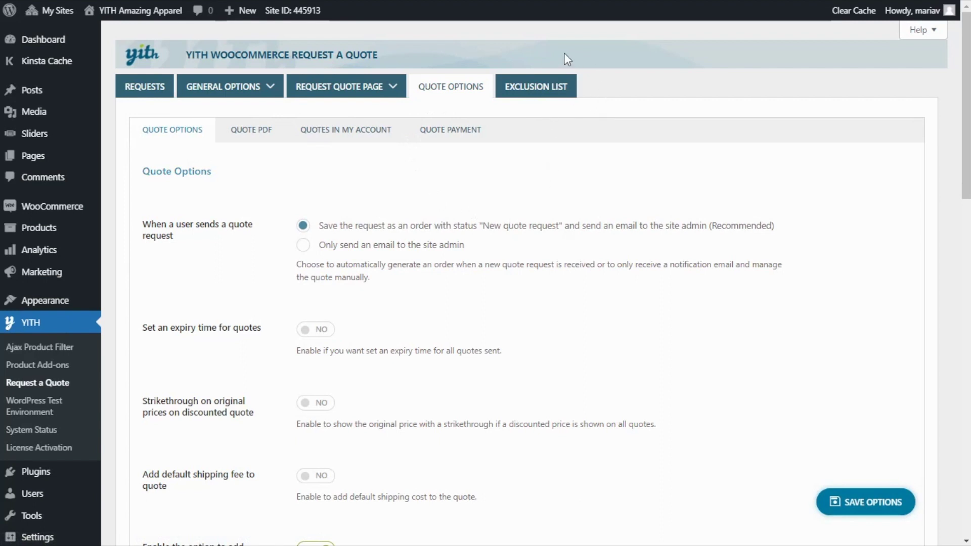
pyautogui.click(541, 93)
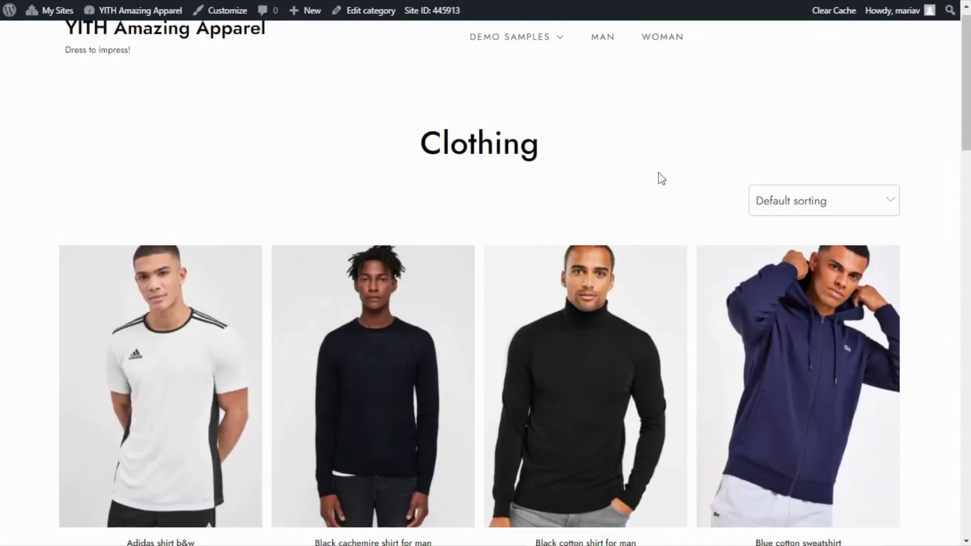
# Step: Enable Hide prices for all products in the Request a Quote general options and save the options
pyautogui.scroll(-4, 690, 211)
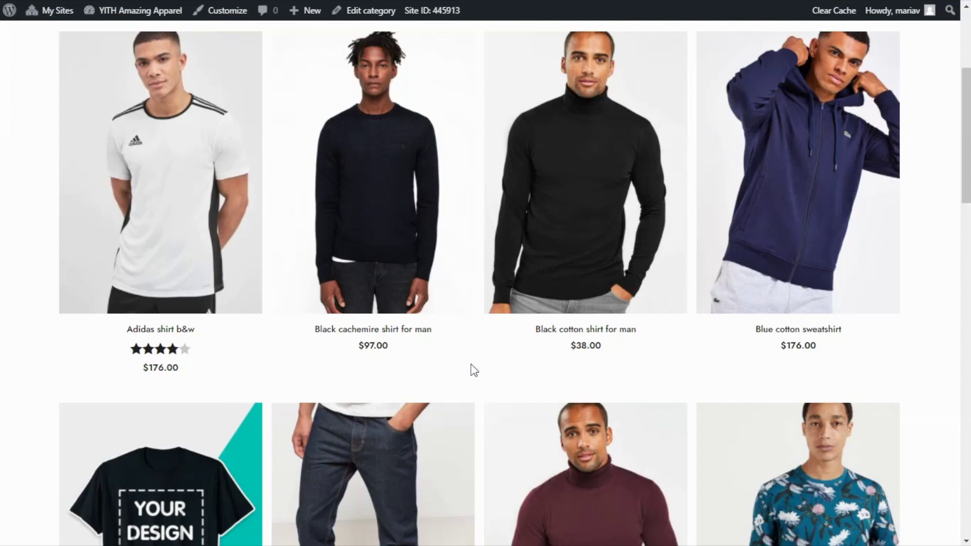
pyautogui.scroll(4, 486, 369)
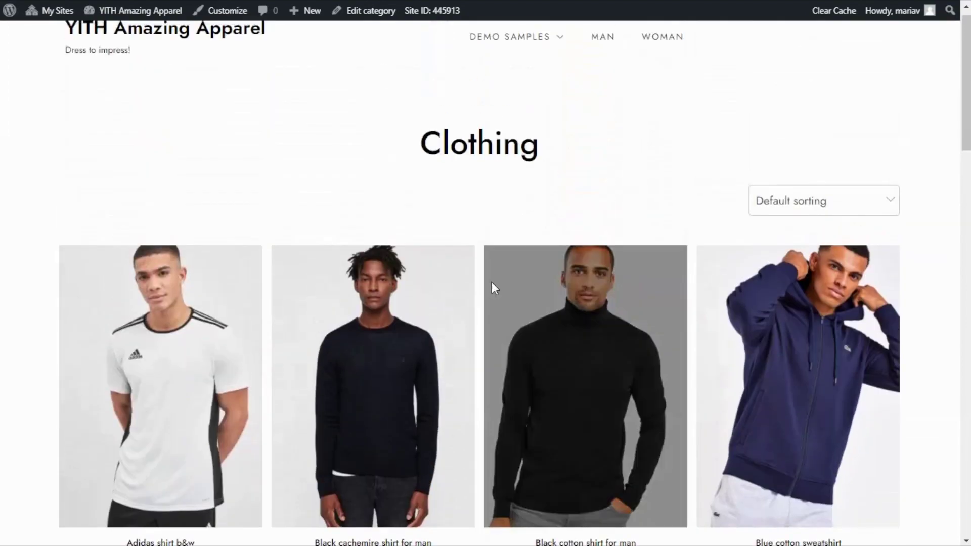
pyautogui.click(483, 30)
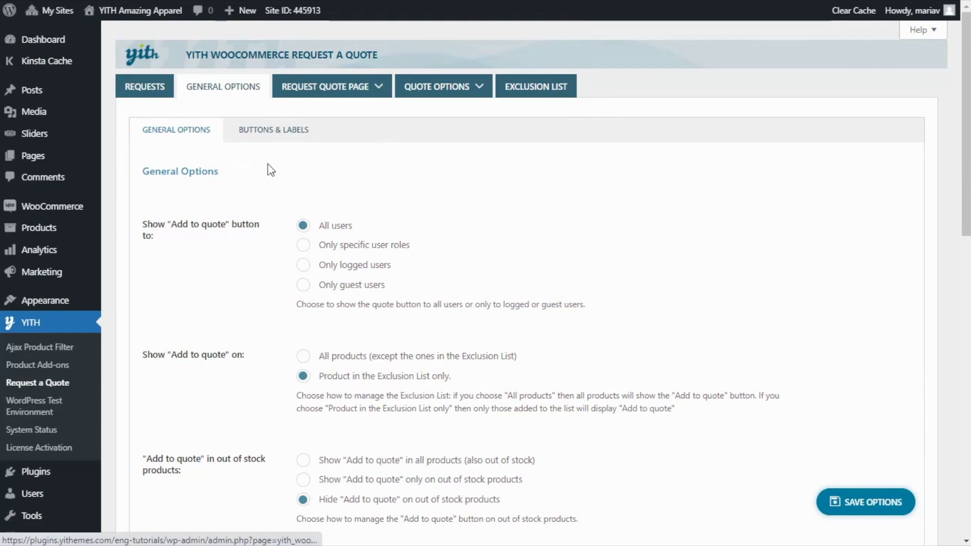
pyautogui.scroll(-7, 269, 183)
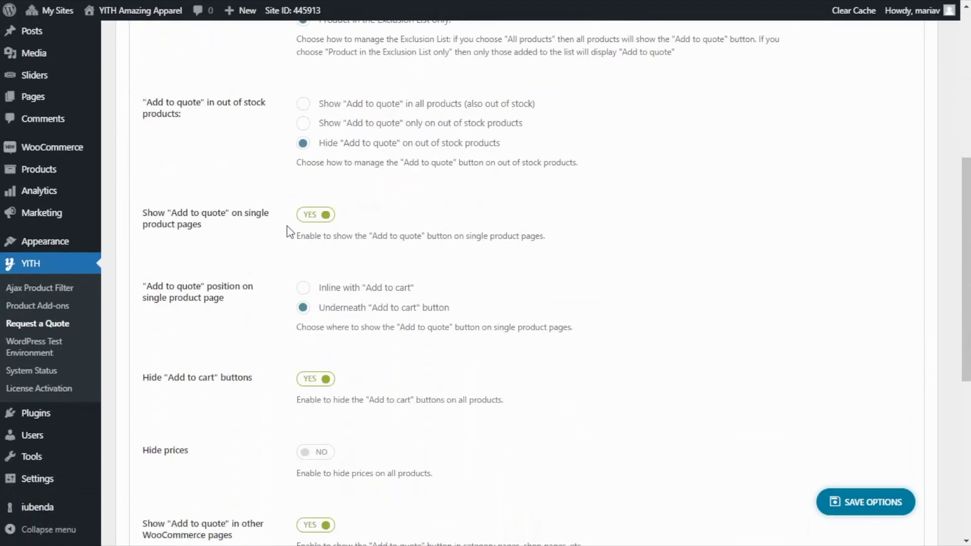
pyautogui.scroll(-4, 284, 242)
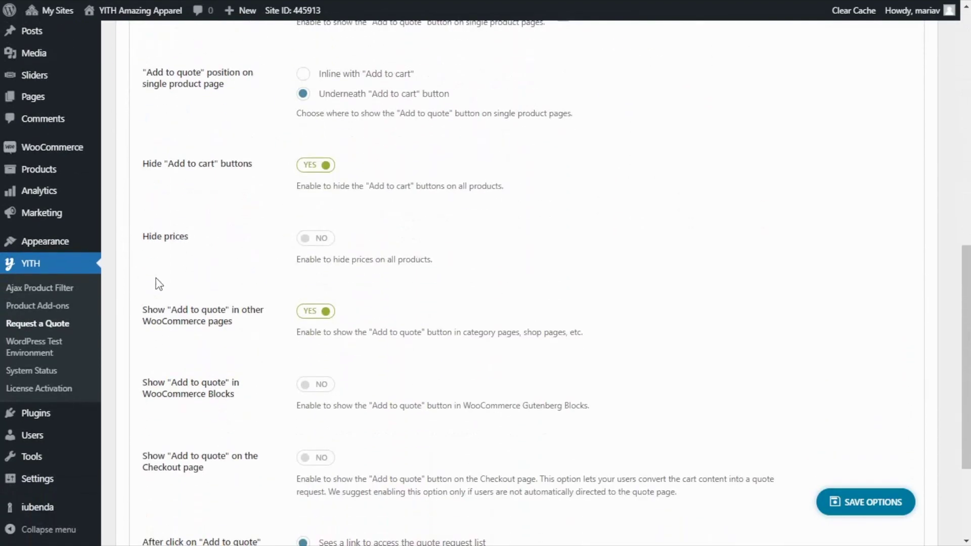
pyautogui.click(312, 244)
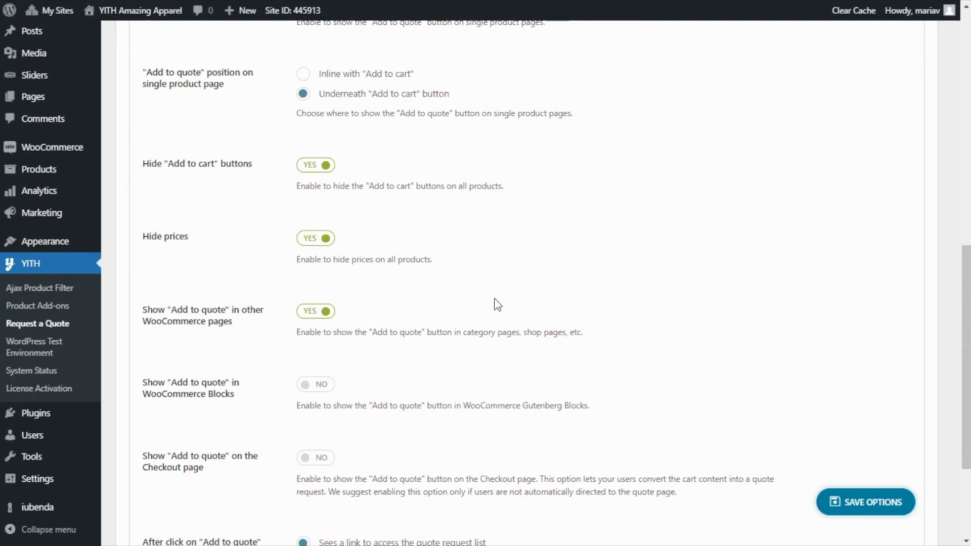
pyautogui.click(865, 503)
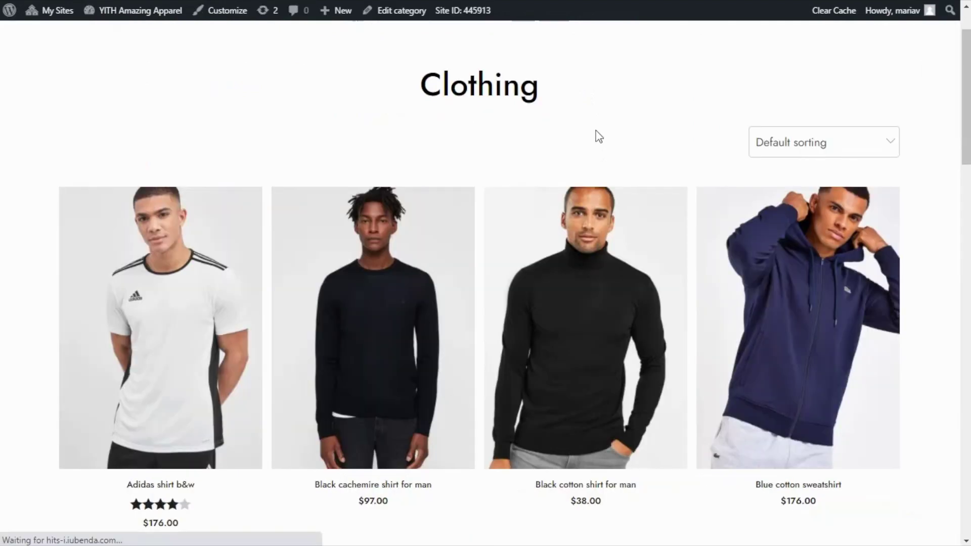
# Step: Check how the products and their Add to quote buttons are displayed on the Clothing category page
pyautogui.scroll(-2, 495, 244)
pyautogui.scroll(-4, 496, 247)
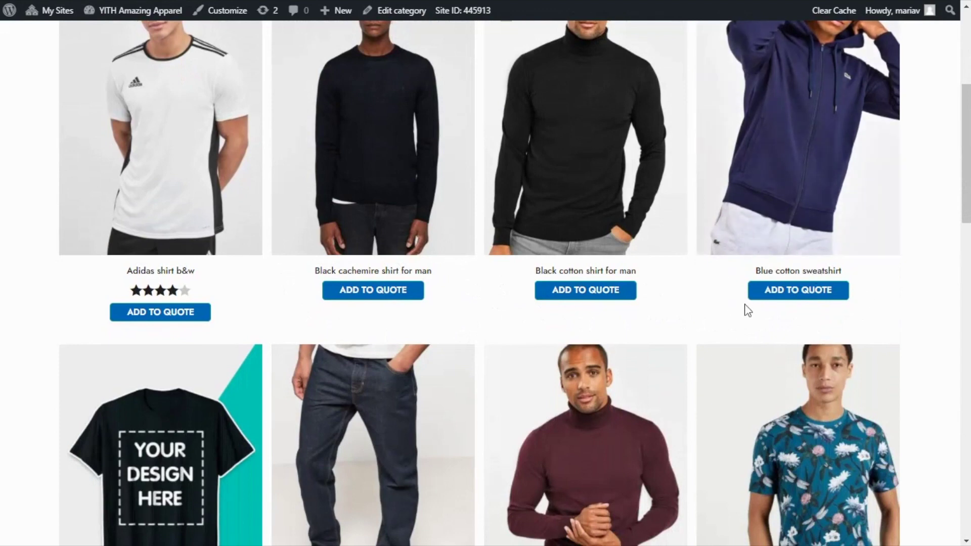
pyautogui.click(429, 277)
pyautogui.click(429, 275)
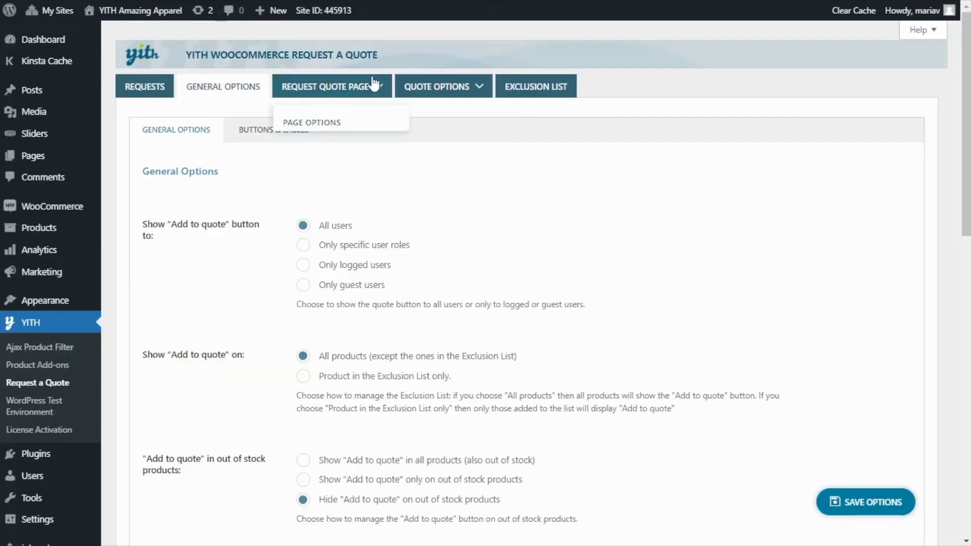
# Step: In Quote Options, choose to save requests as orders with status "New quote request" and email the site admin, and save the options
pyautogui.click(333, 94)
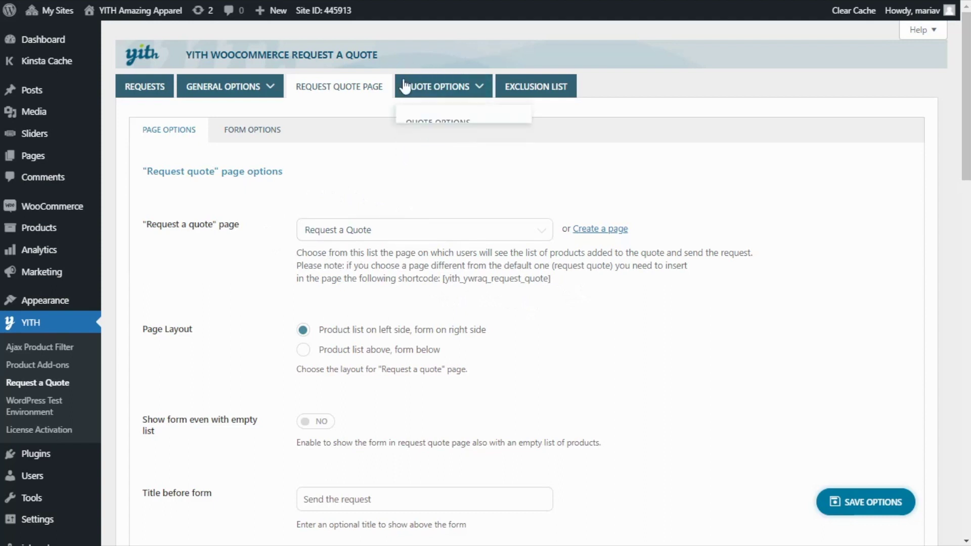
pyautogui.click(419, 90)
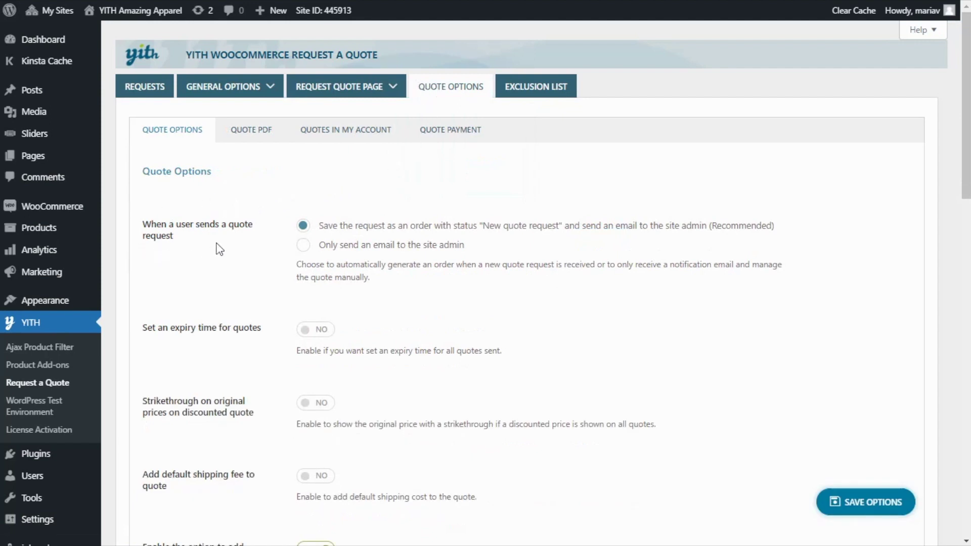
pyautogui.click(303, 245)
pyautogui.click(304, 226)
pyautogui.click(884, 504)
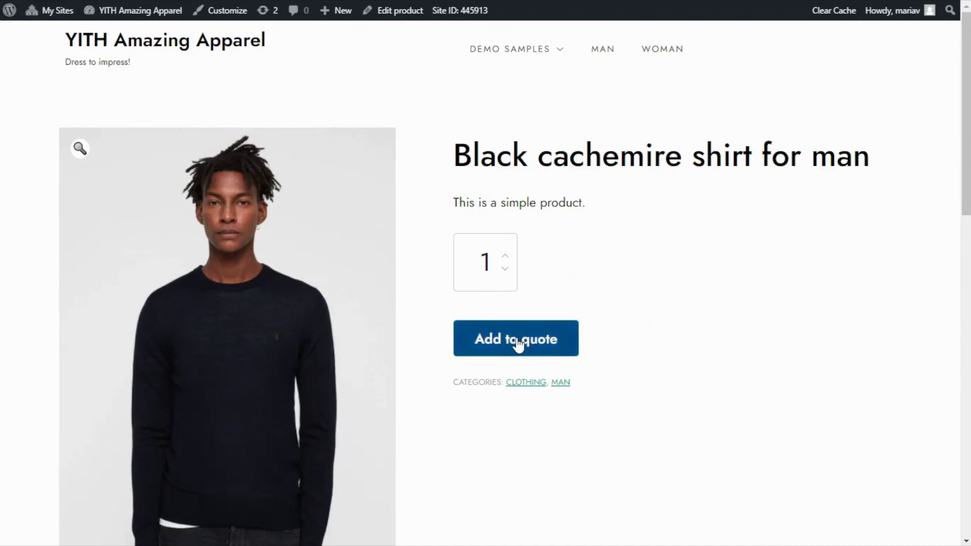
# Step: Add one Black cachemire shirt for man to the quote list and open the list to review the request form
pyautogui.click(517, 343)
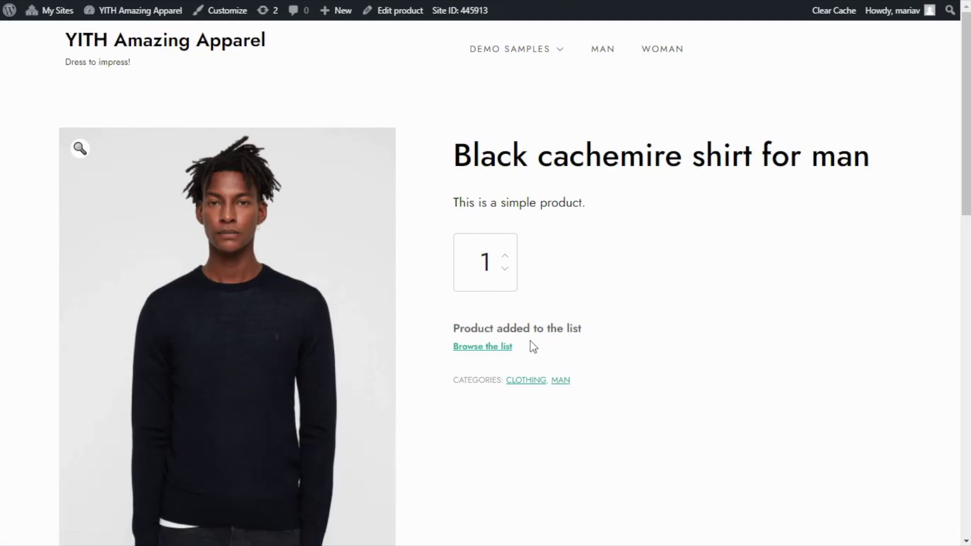
pyautogui.click(489, 348)
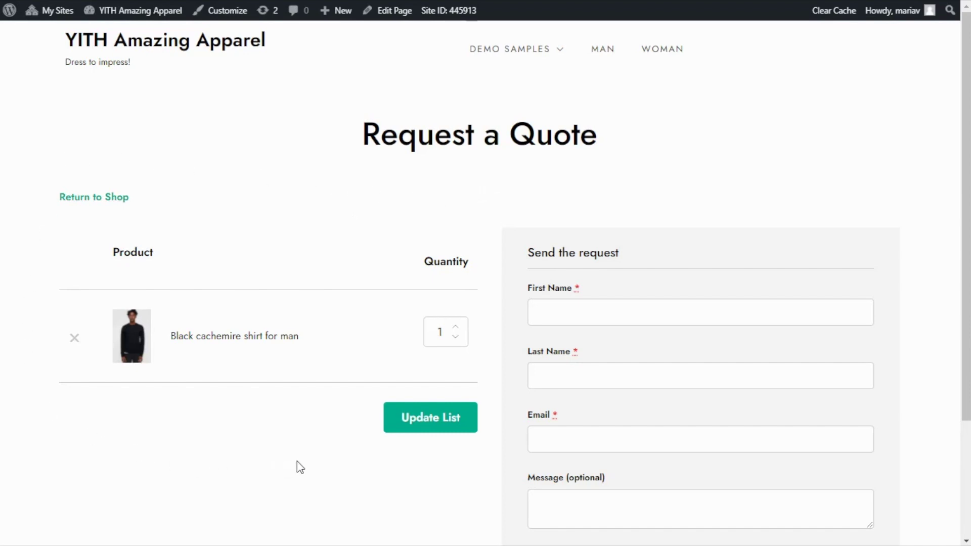
pyautogui.scroll(-1, 300, 463)
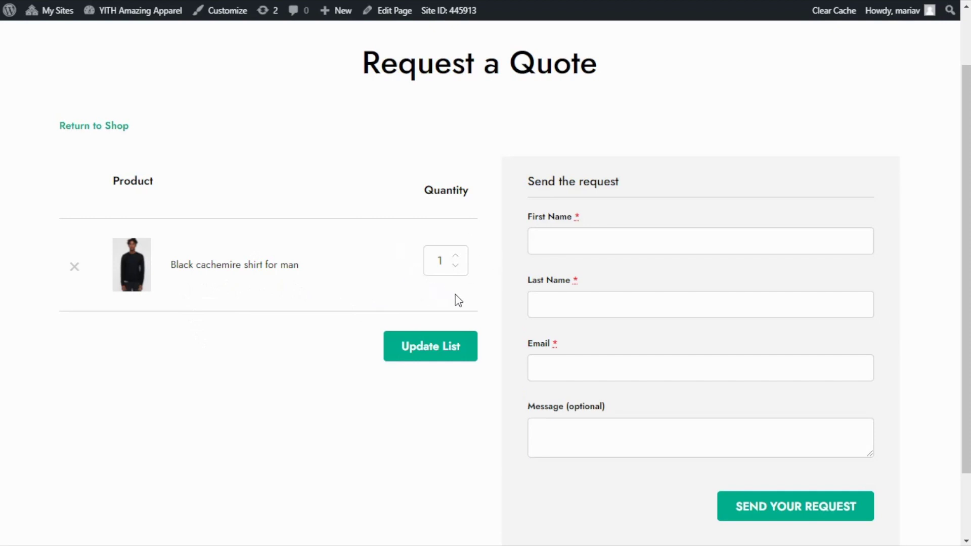
pyautogui.scroll(-2, 494, 306)
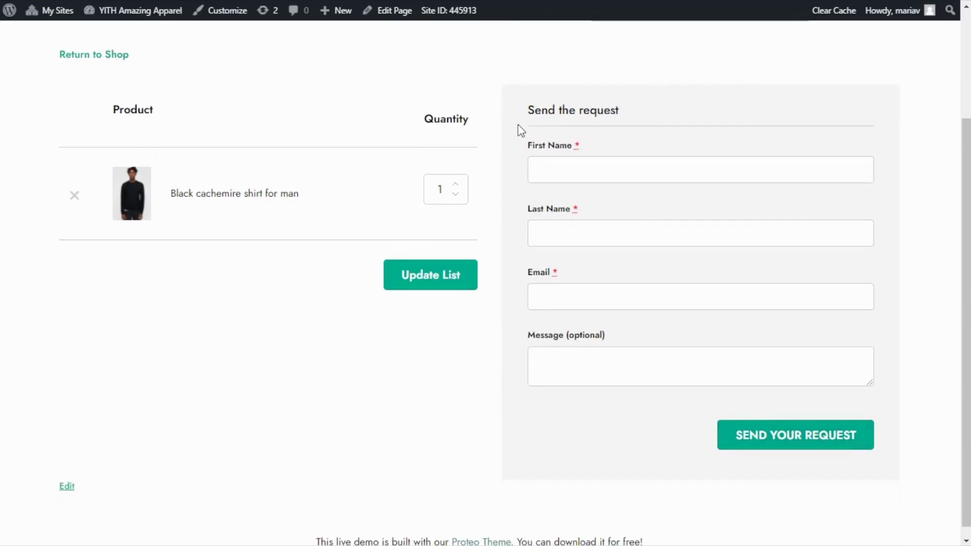
pyautogui.scroll(2, 518, 124)
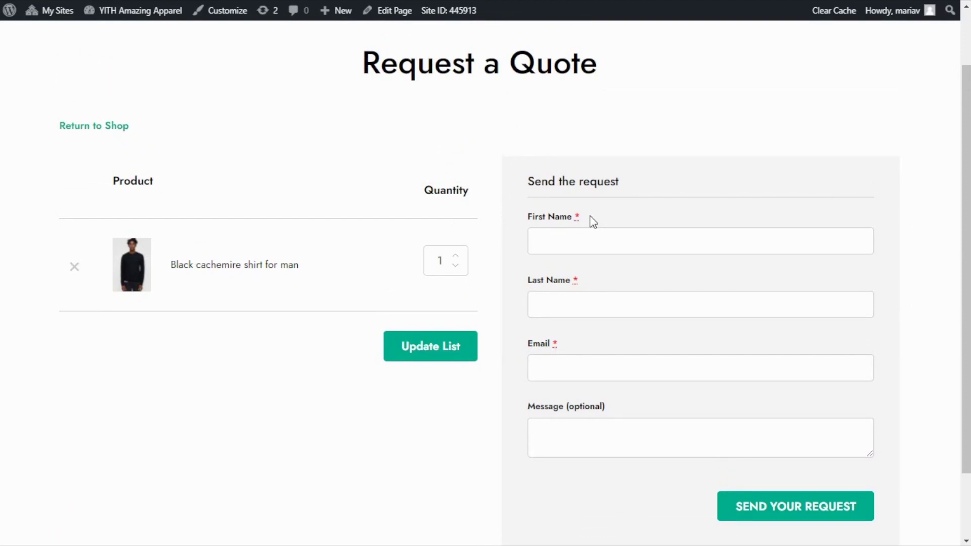
pyautogui.scroll(-1, 881, 299)
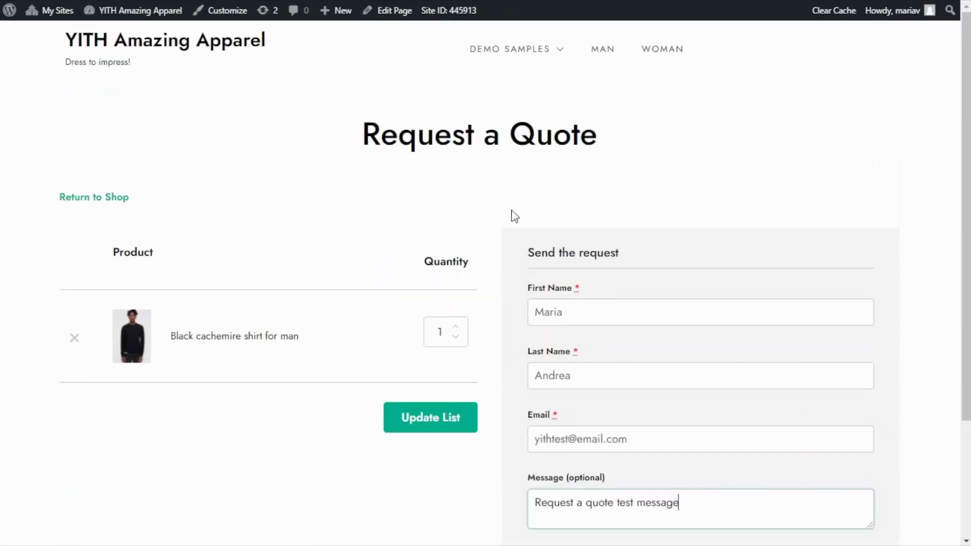
# Step: Send the quote request for the Black cachemire shirt for man and review the submitted quote's details in My account
pyautogui.scroll(-1, 513, 216)
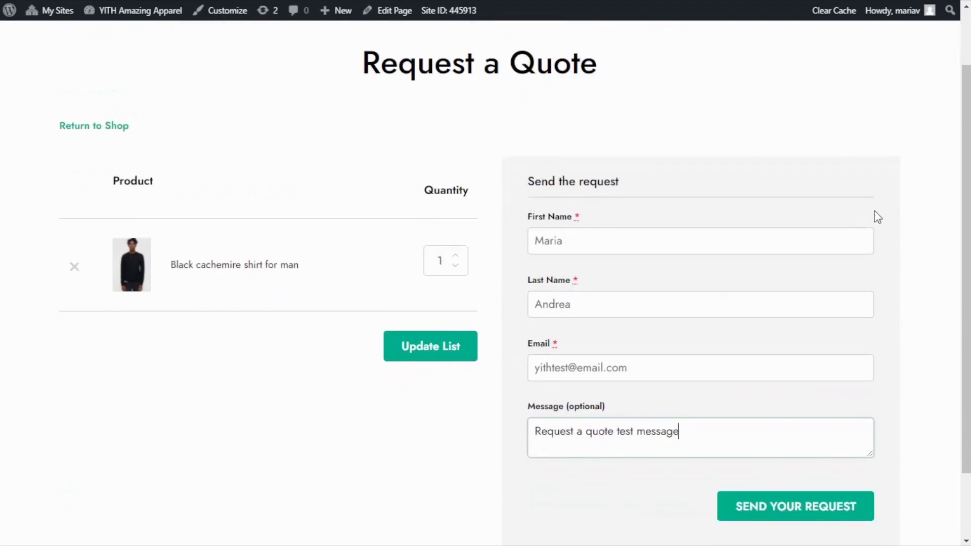
pyautogui.scroll(-1, 875, 212)
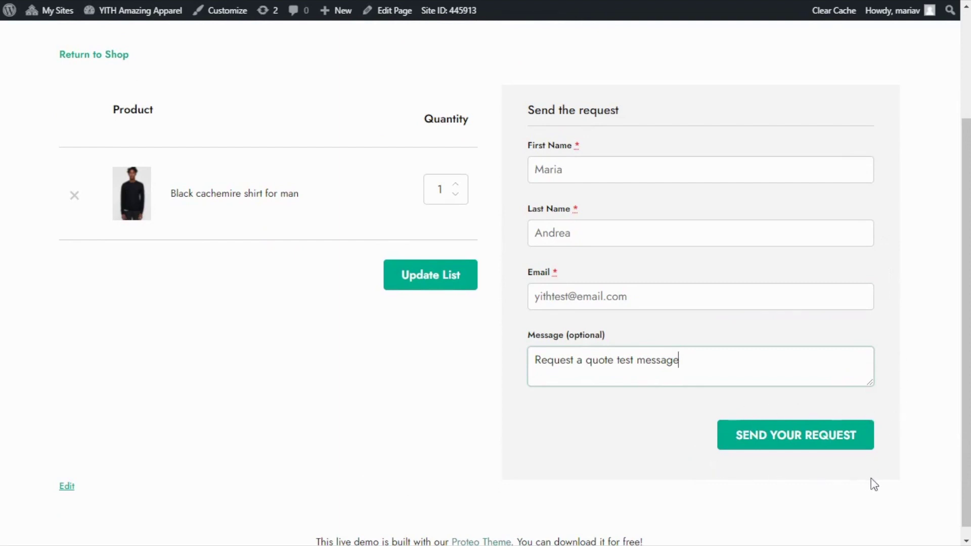
pyautogui.click(812, 438)
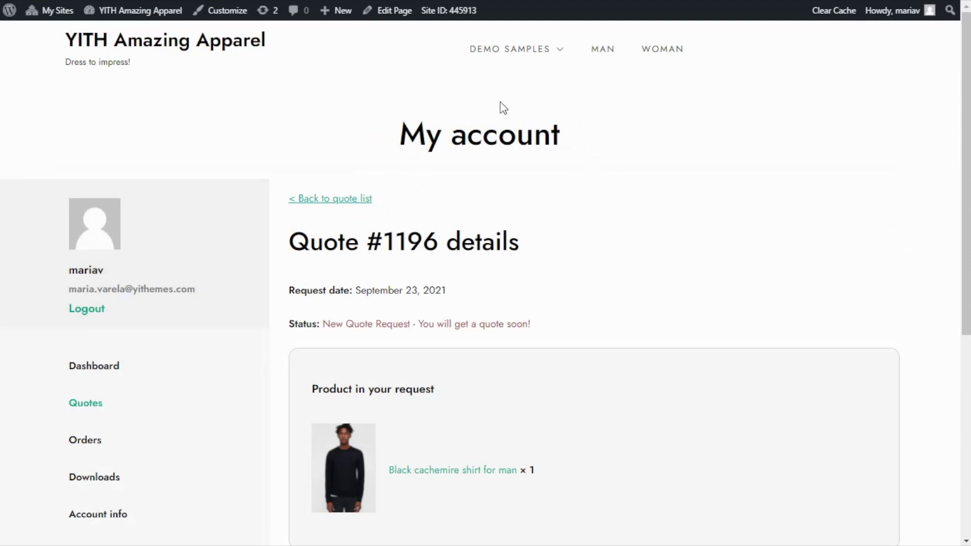
pyautogui.scroll(-3, 601, 195)
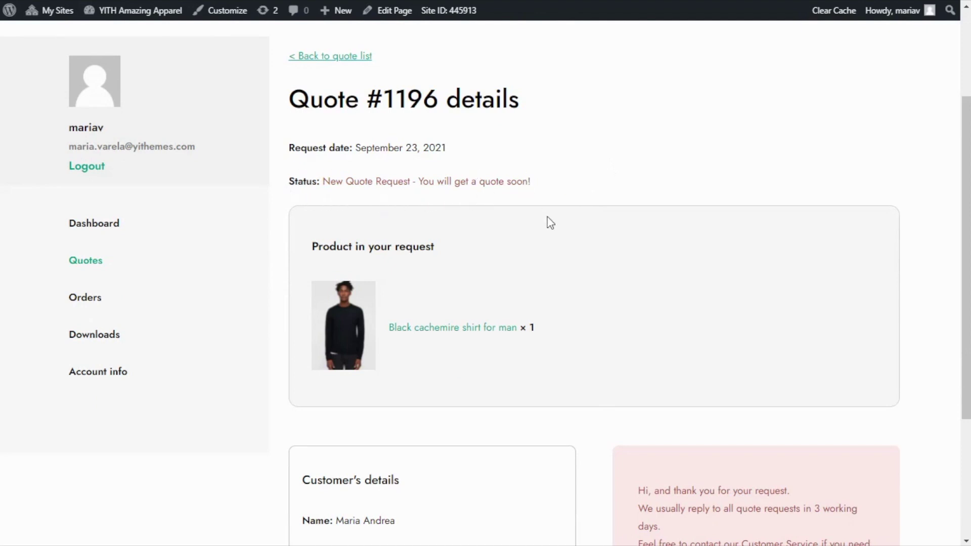
pyautogui.scroll(-1, 552, 218)
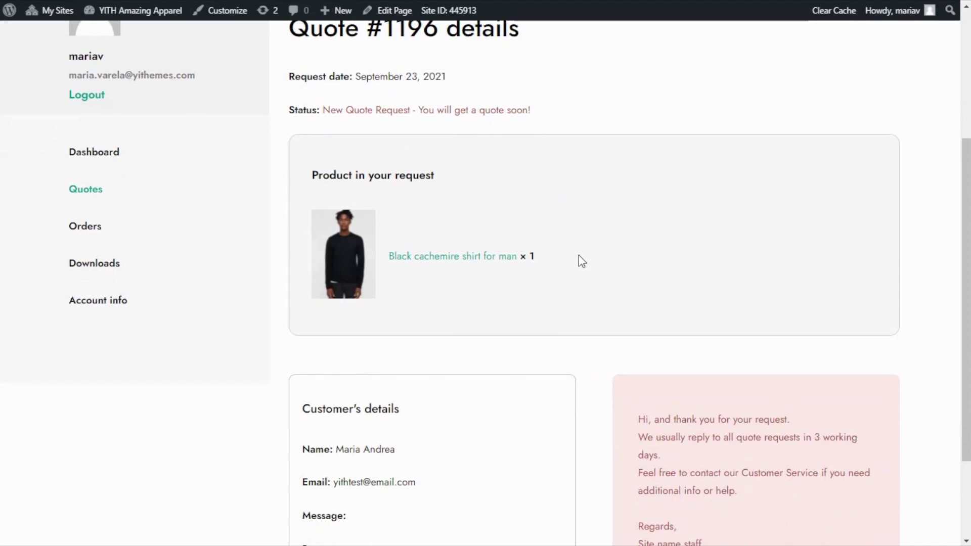
pyautogui.scroll(1, 601, 166)
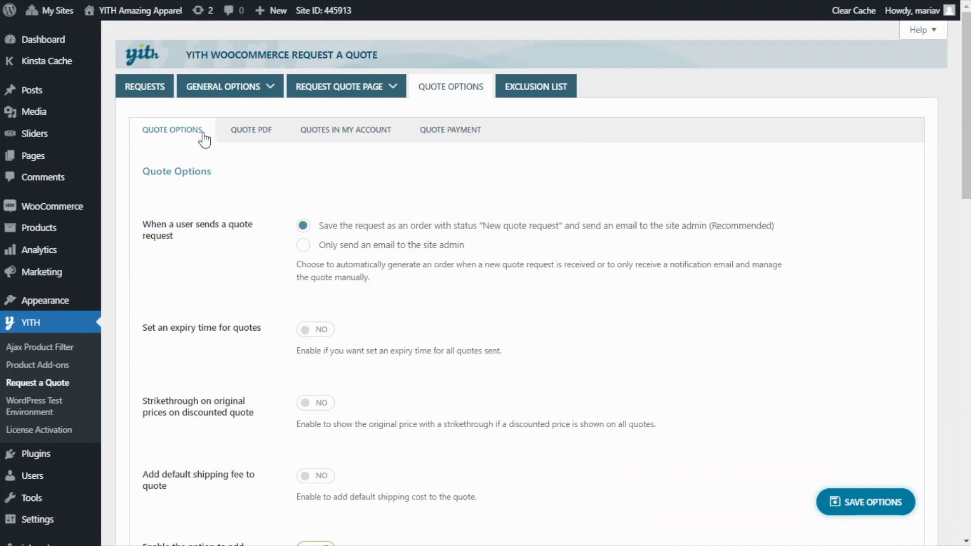
# Step: Open the new quote request's WooCommerce order and make its billing and shipping details editable
pyautogui.click(144, 94)
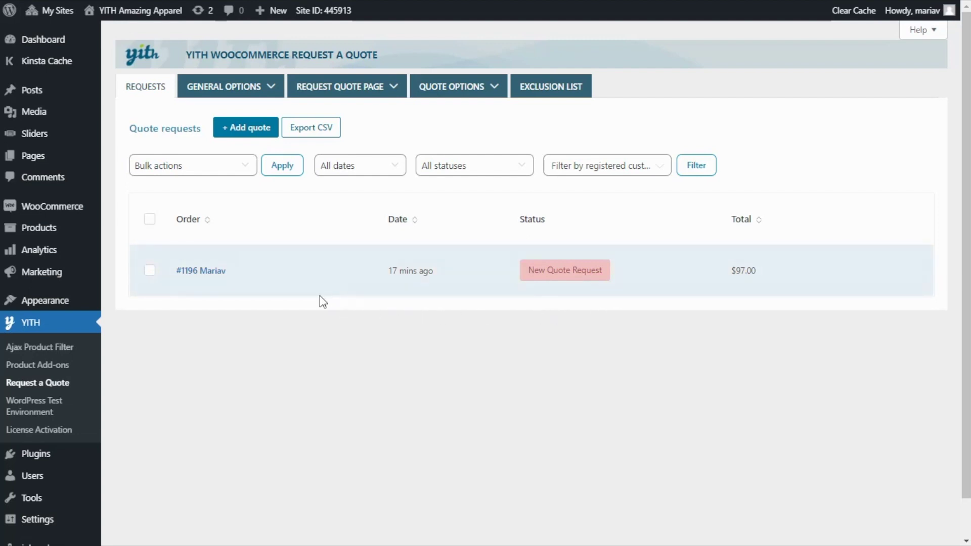
pyautogui.moveTo(81, 211)
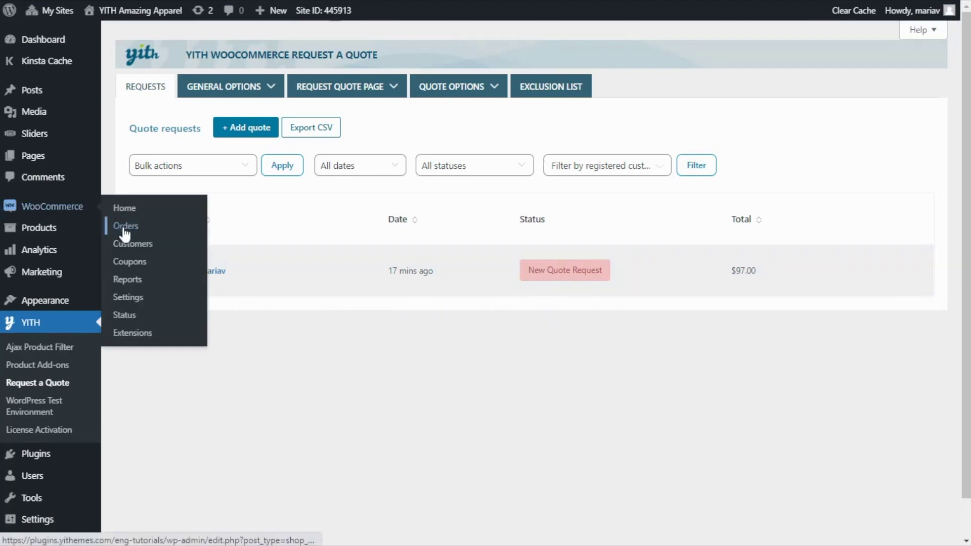
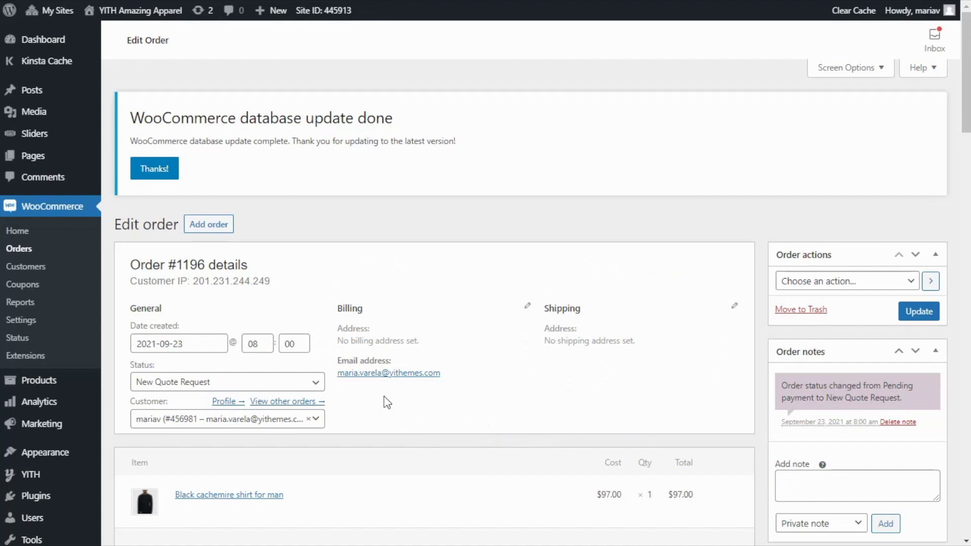
pyautogui.click(527, 306)
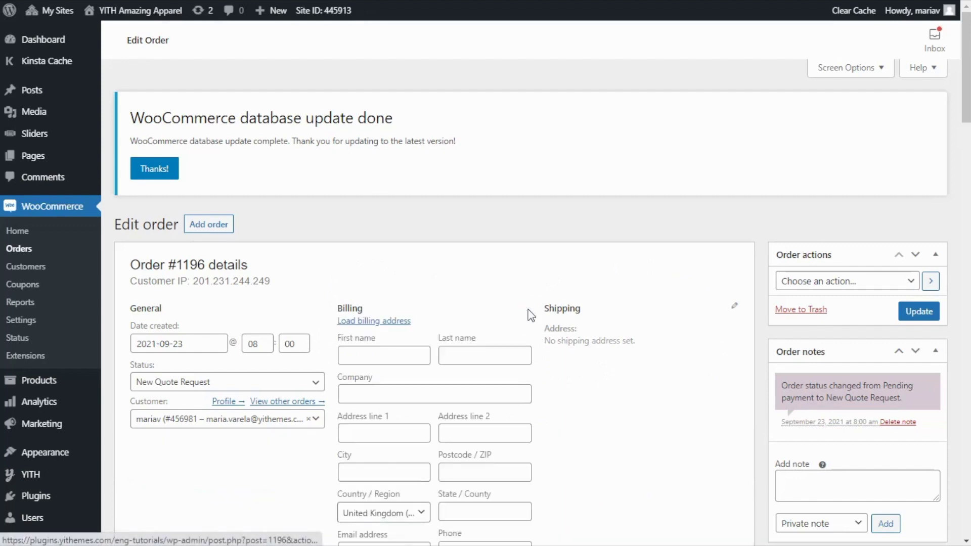
pyautogui.click(734, 306)
pyautogui.scroll(-2, 745, 309)
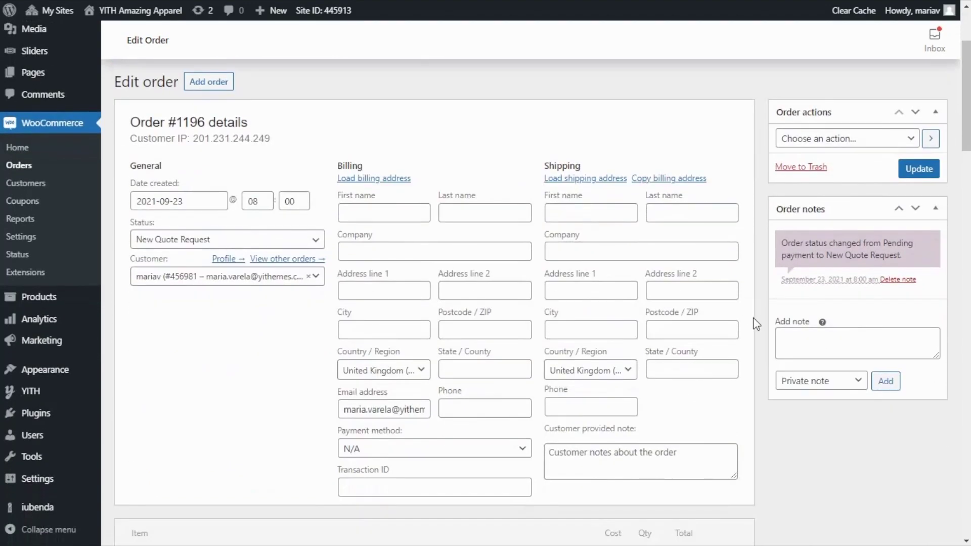
# Step: Set the Black cachemire shirt for man's line total in the order to 90 and save the item
pyautogui.scroll(-5, 754, 319)
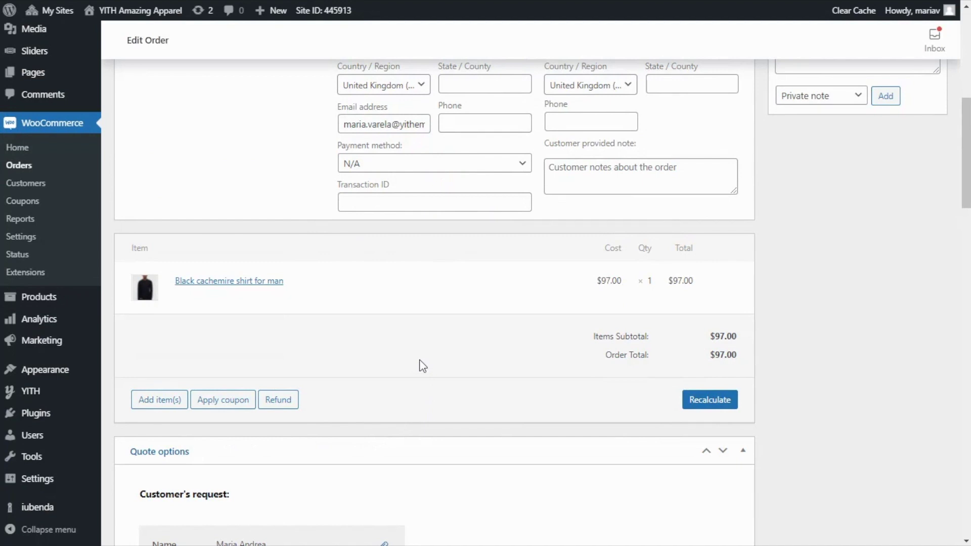
pyautogui.moveTo(649, 311)
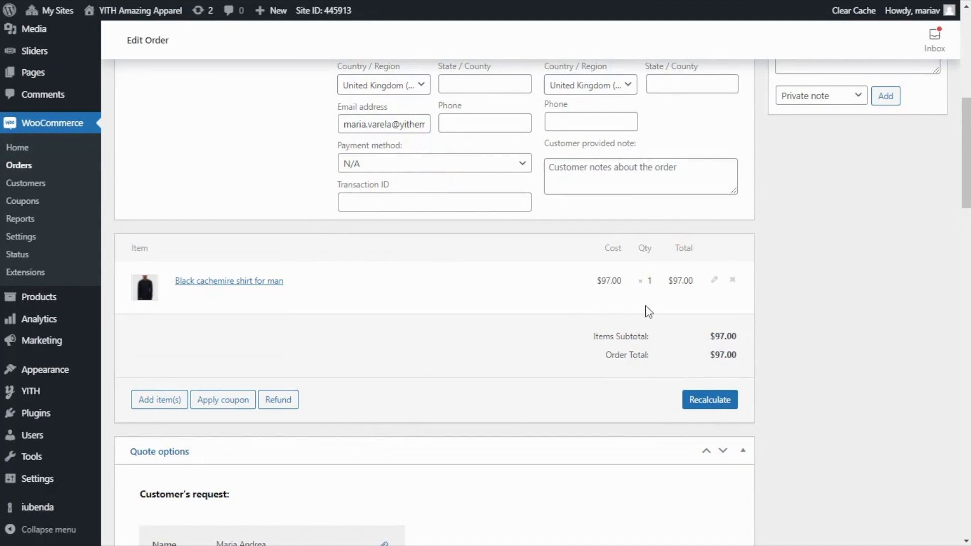
pyautogui.click(716, 282)
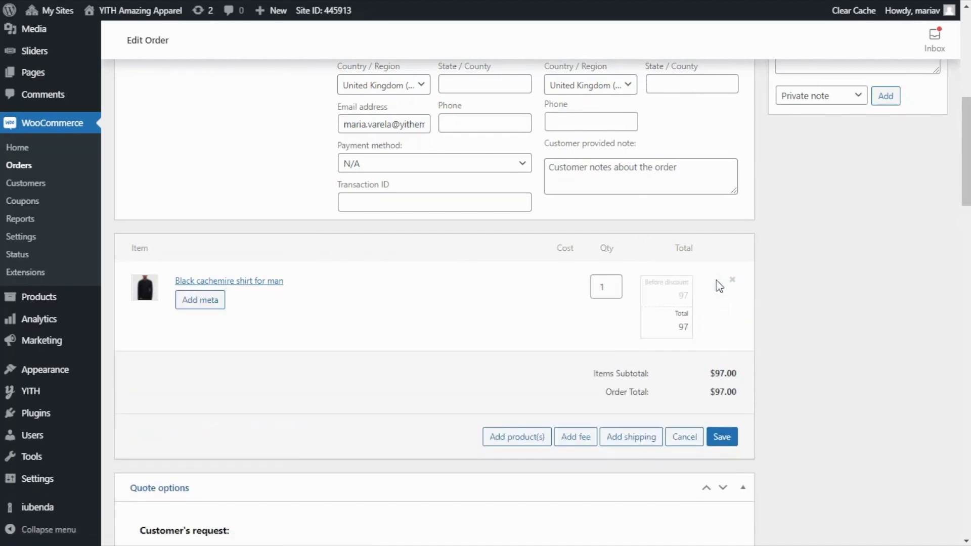
pyautogui.doubleClick(681, 327)
pyautogui.write('90')
pyautogui.click(729, 441)
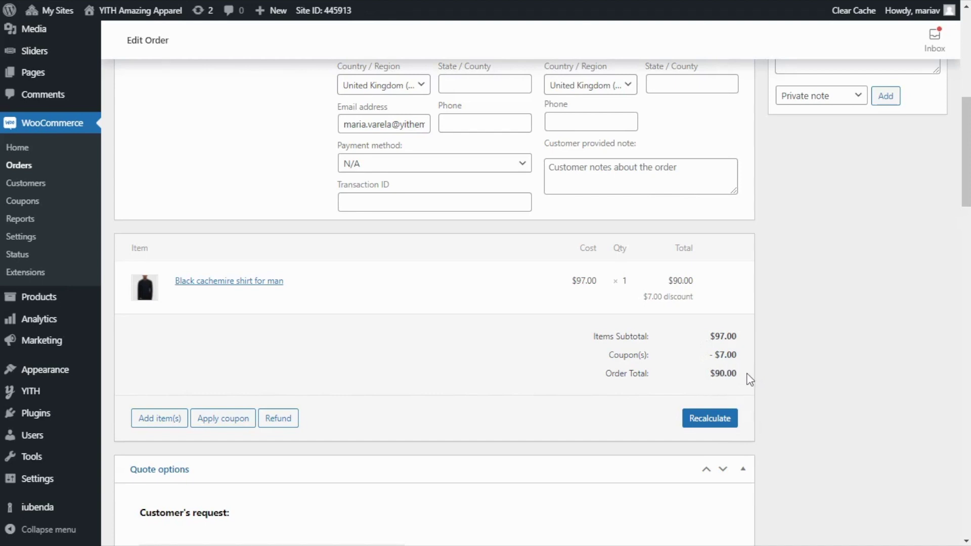
# Step: Examine the order's quote options, from the customer's request and general options to the payment and pre-send check settings
pyautogui.scroll(-1, 440, 396)
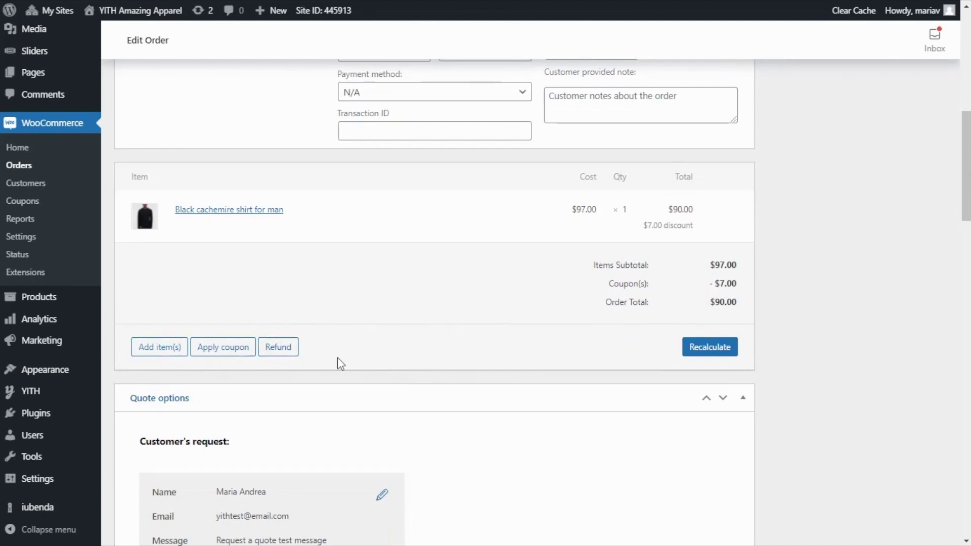
pyautogui.scroll(-3, 486, 327)
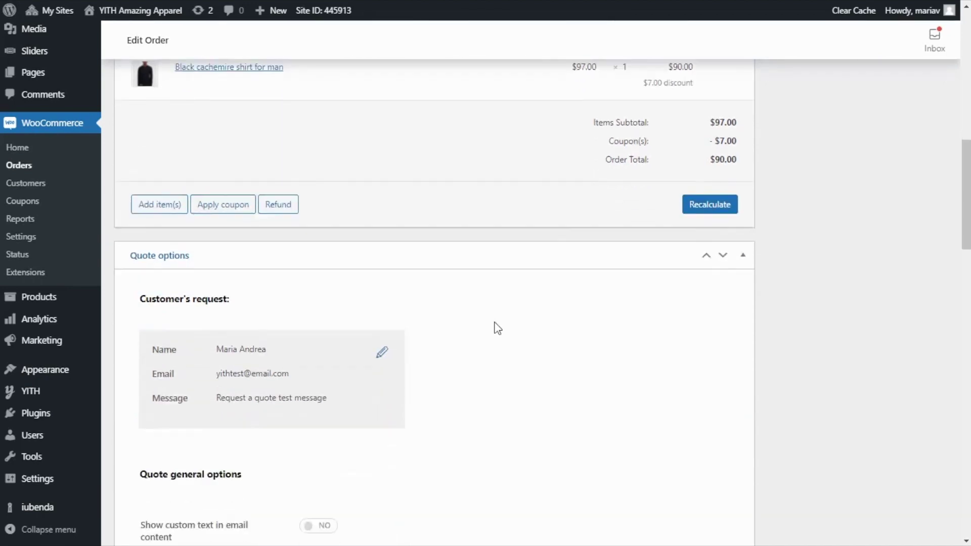
pyautogui.scroll(-1, 495, 328)
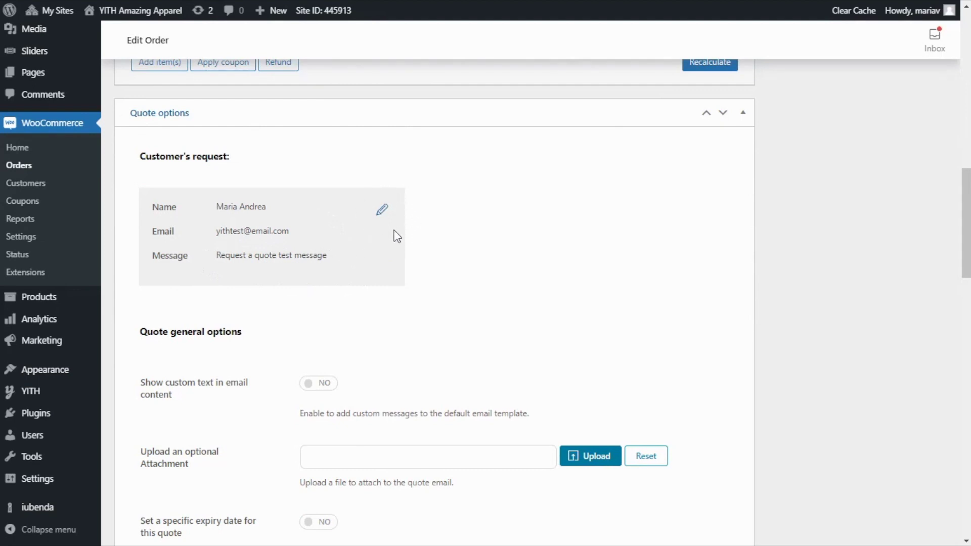
pyautogui.scroll(-4, 582, 247)
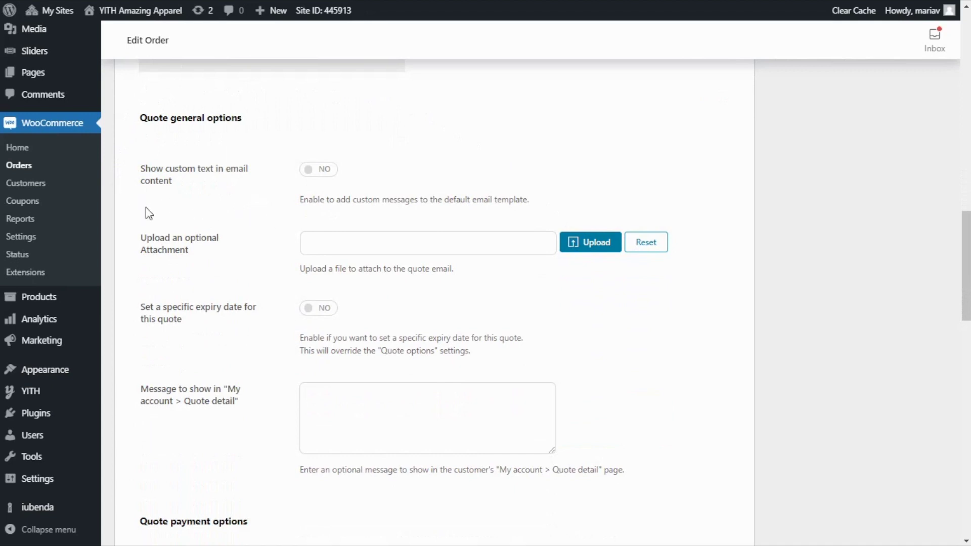
pyautogui.scroll(-1, 254, 250)
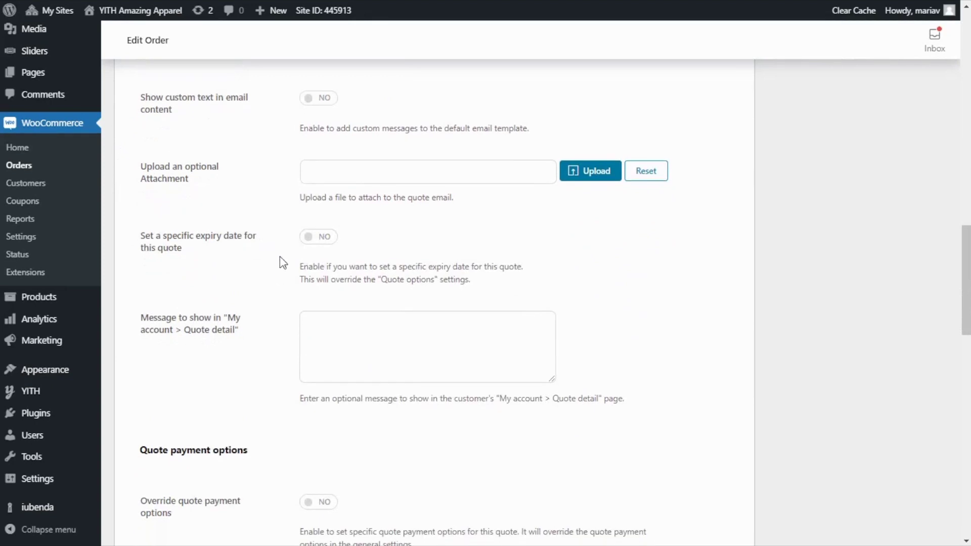
pyautogui.scroll(-1, 280, 256)
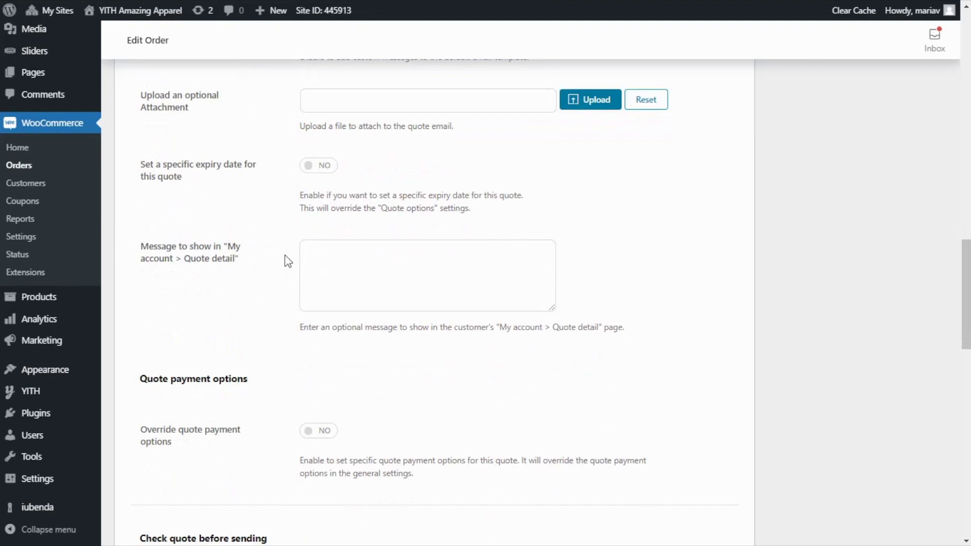
pyautogui.scroll(-1, 286, 259)
pyautogui.scroll(-1, 285, 255)
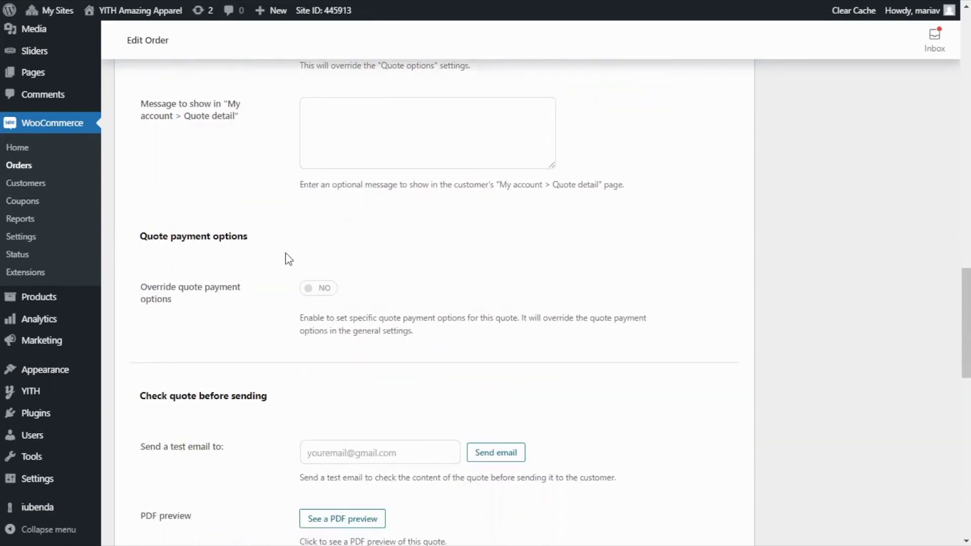
pyautogui.scroll(-2, 275, 250)
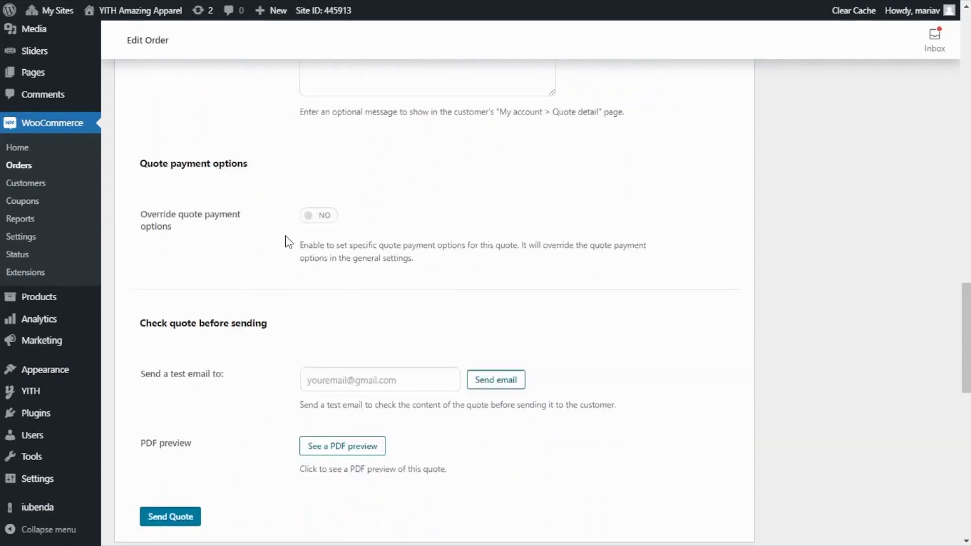
pyautogui.scroll(-1, 120, 283)
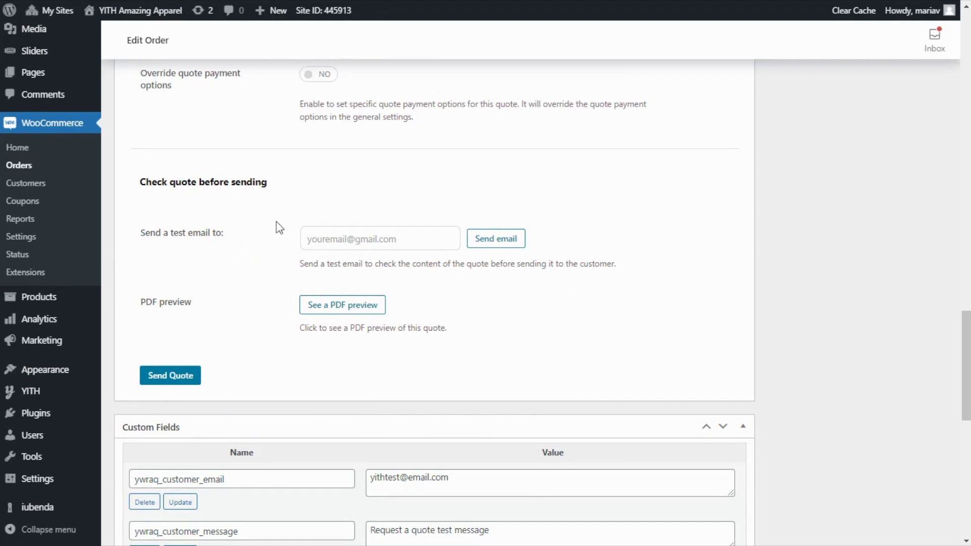
# Step: Enter the admin's test email address as the recipient for the quote's test email
pyautogui.click(436, 240)
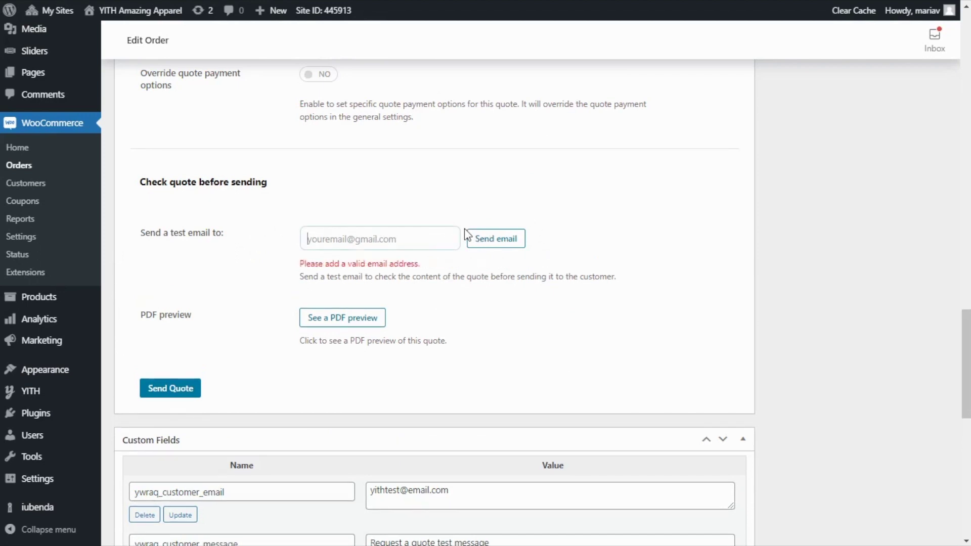
pyautogui.scroll(-2, 470, 279)
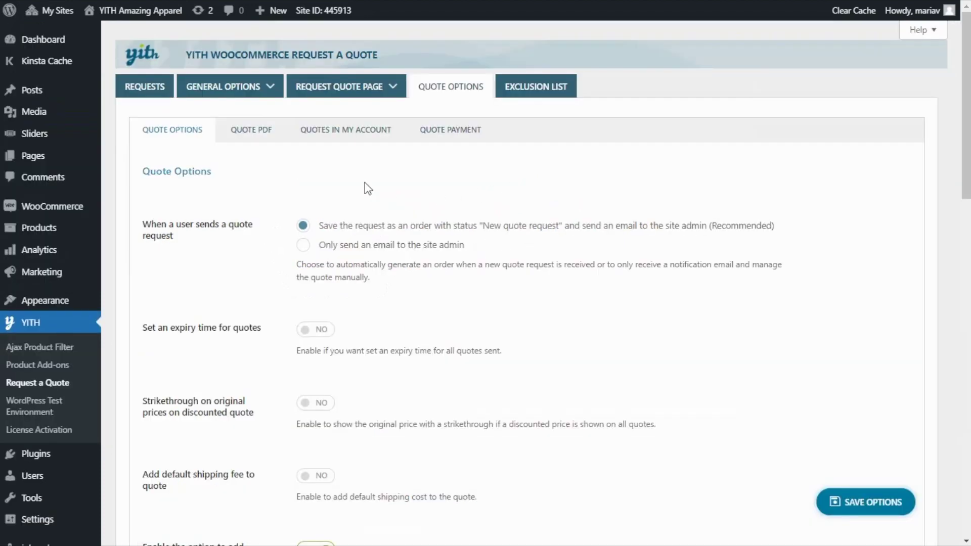
# Step: In the plugin's Quote PDF settings, allow quotes to be downloaded as PDF, attach a PDF version to the quote email, and save
pyautogui.click(268, 136)
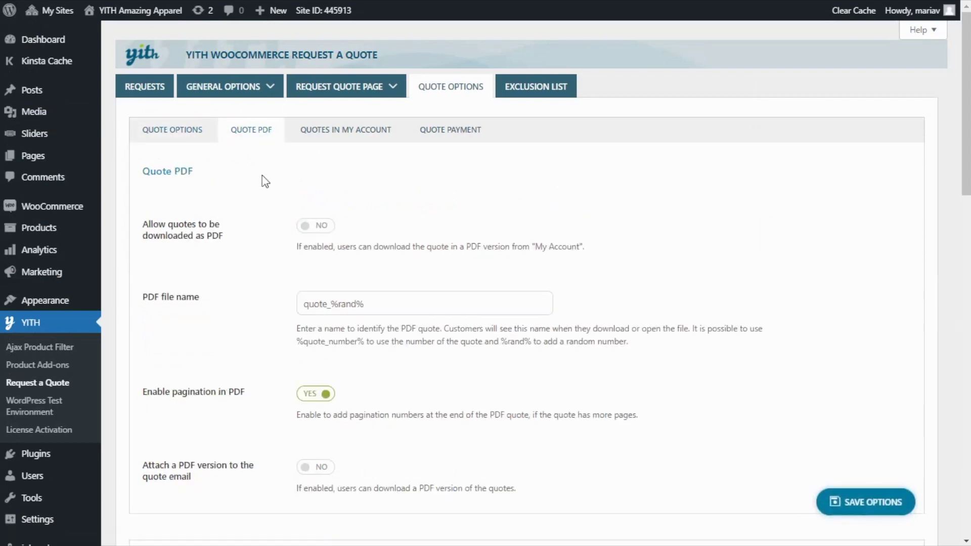
pyautogui.scroll(-1, 261, 185)
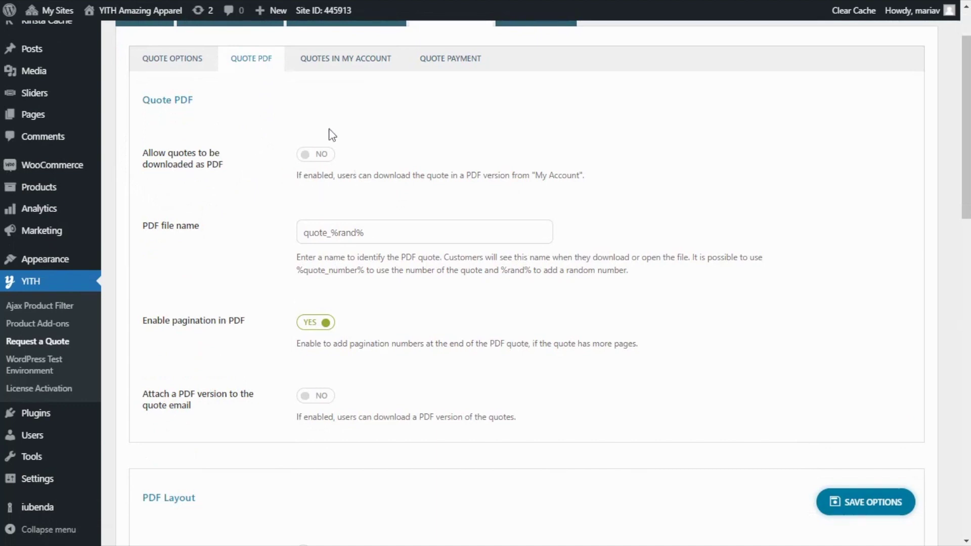
pyautogui.click(312, 155)
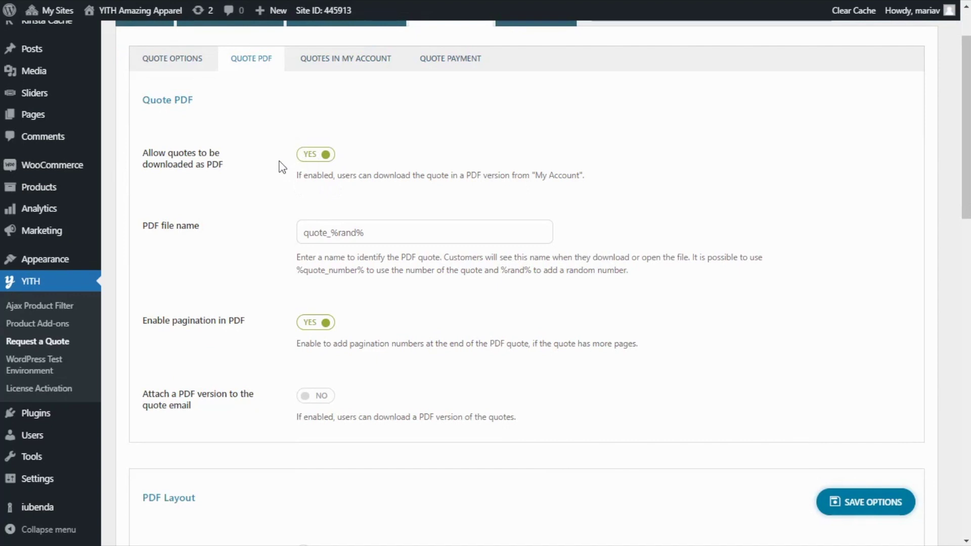
pyautogui.scroll(-4, 264, 175)
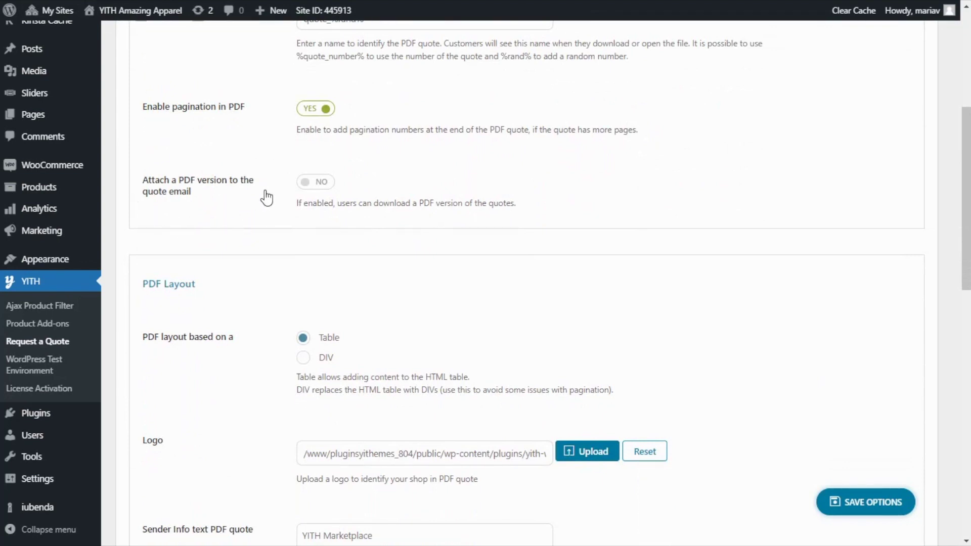
pyautogui.click(313, 183)
pyautogui.scroll(-3, 272, 186)
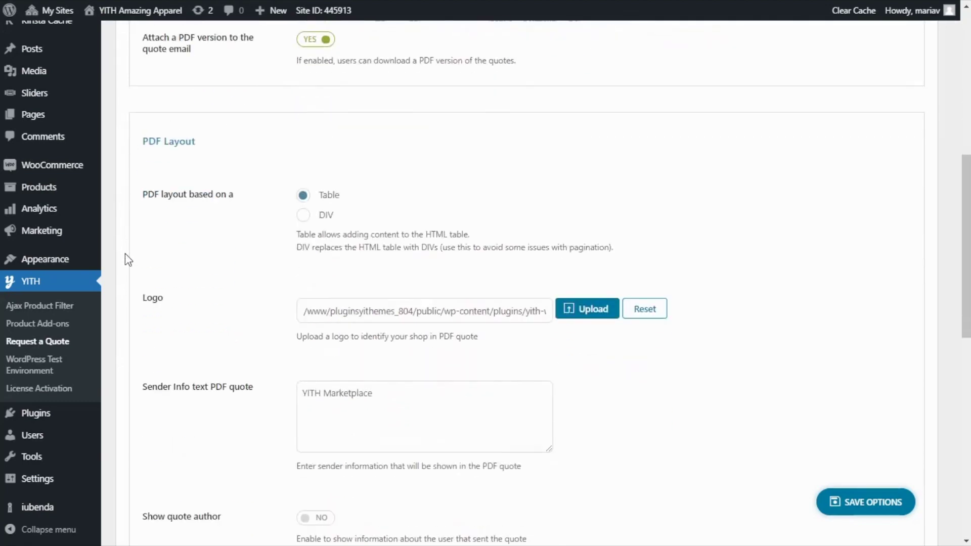
pyautogui.scroll(-2, 126, 263)
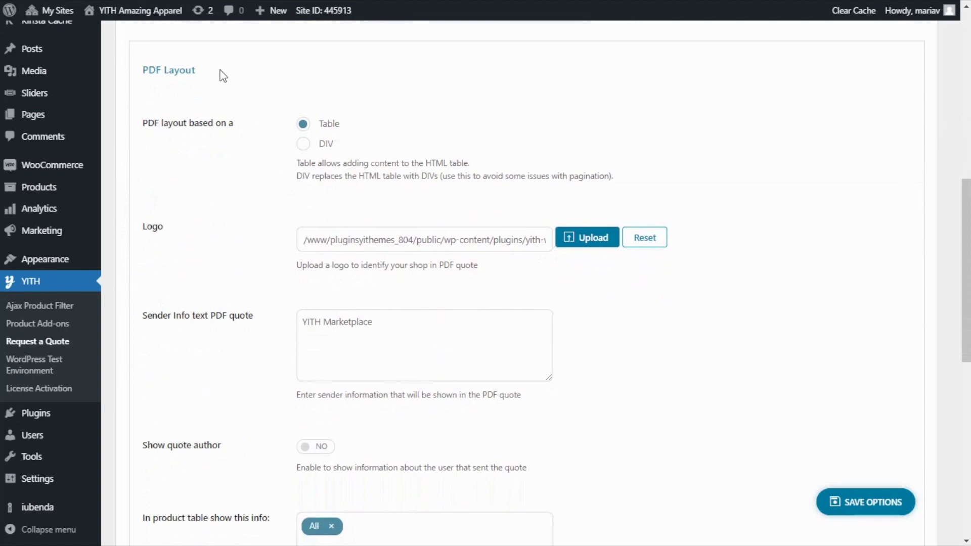
pyautogui.click(876, 507)
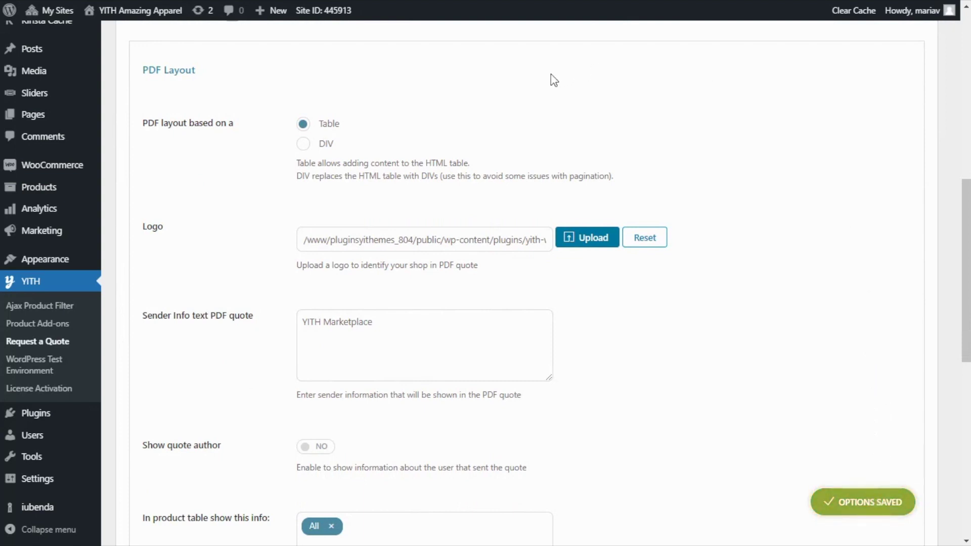
# Step: Return to the order and send the test email of the quote
pyautogui.moveTo(457, 6)
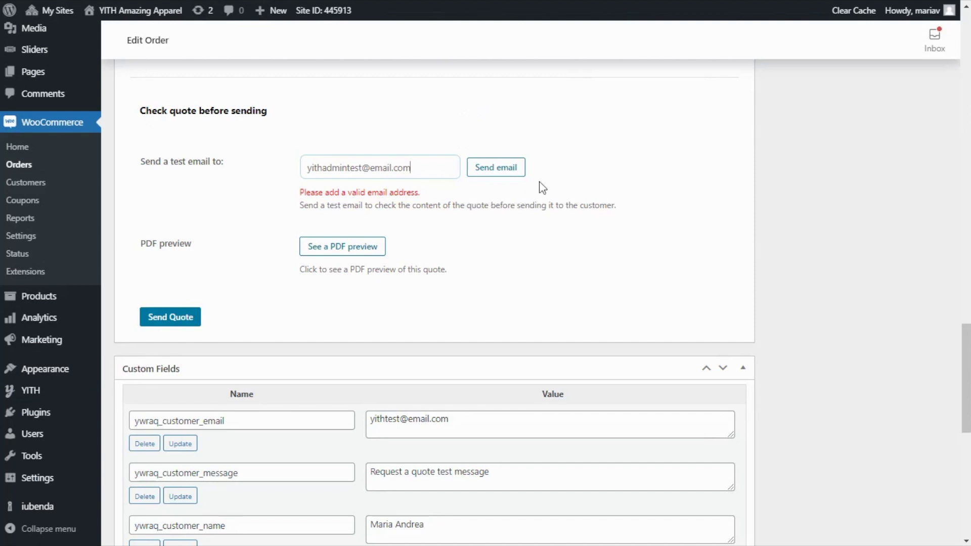
pyautogui.click(495, 177)
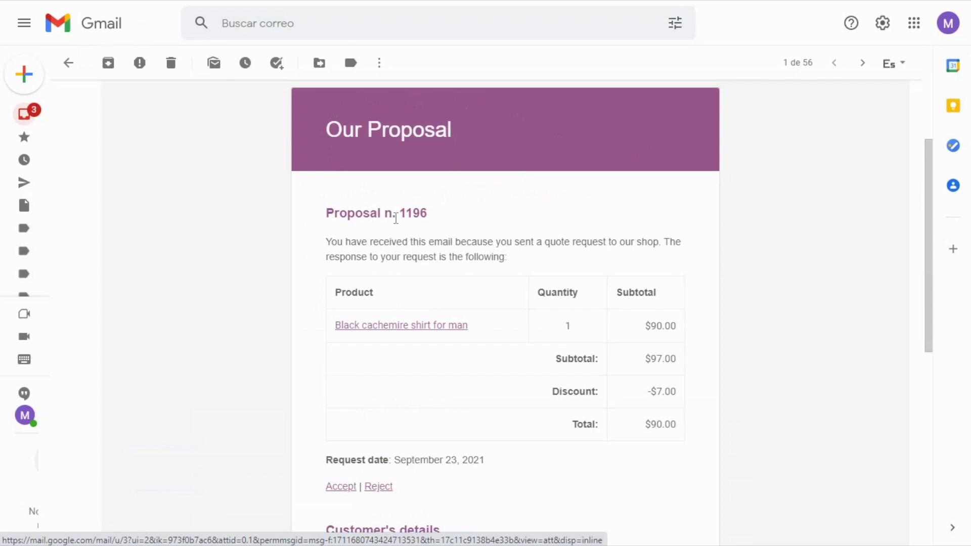
# Step: Read through the received proposal email, from the quoted product and totals to the customer's details and PDF attachment
pyautogui.scroll(-1, 337, 255)
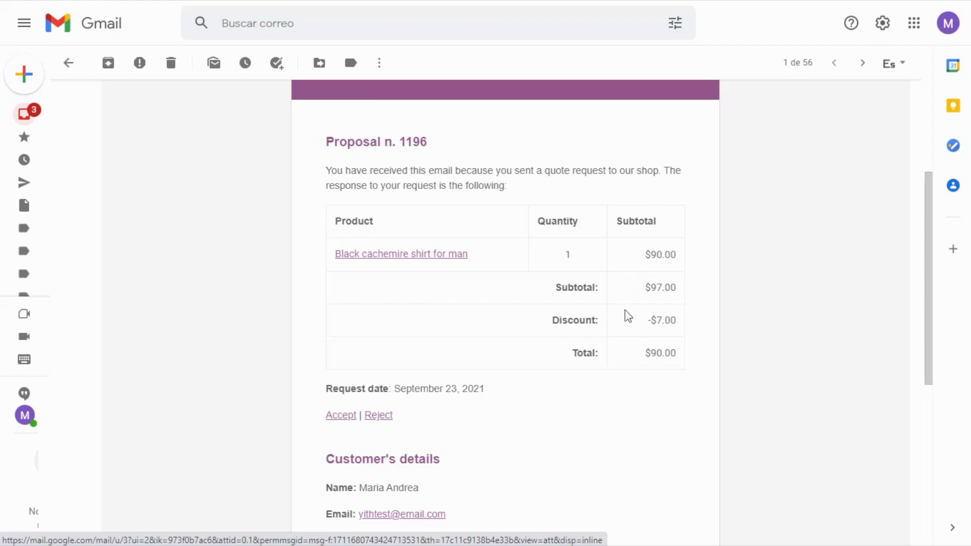
pyautogui.scroll(-2, 628, 316)
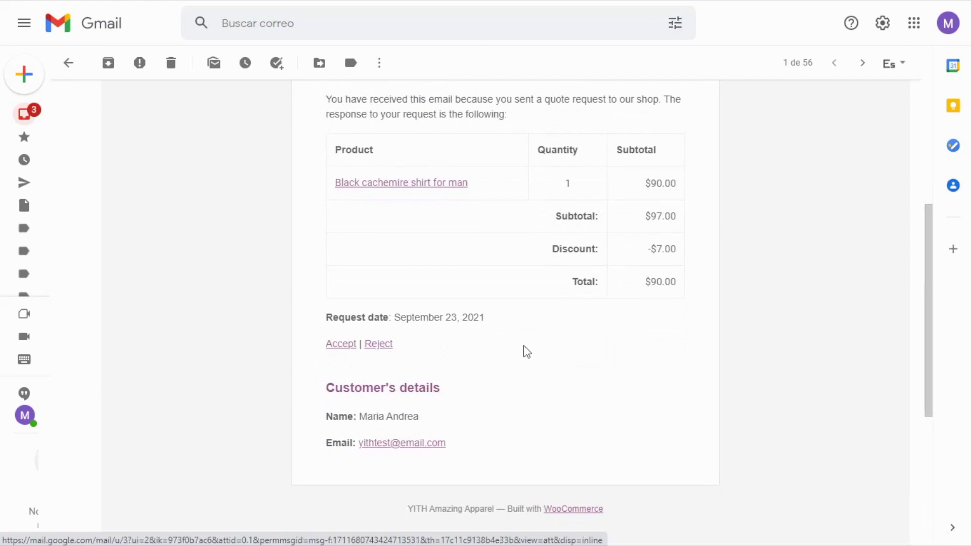
pyautogui.scroll(-6, 526, 351)
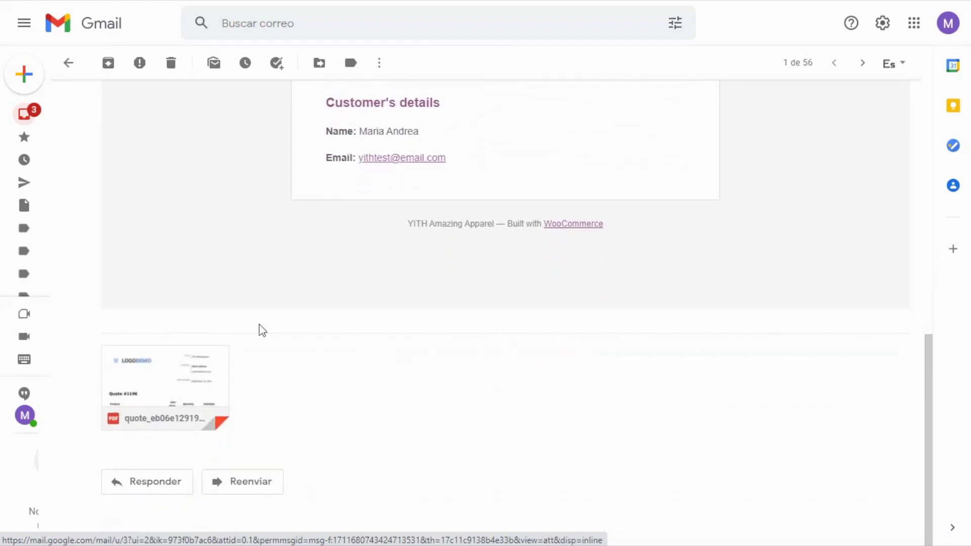
# Step: Open the quote PDF attached to the email, review its header, product line and totals, and return to the message
pyautogui.moveTo(145, 383)
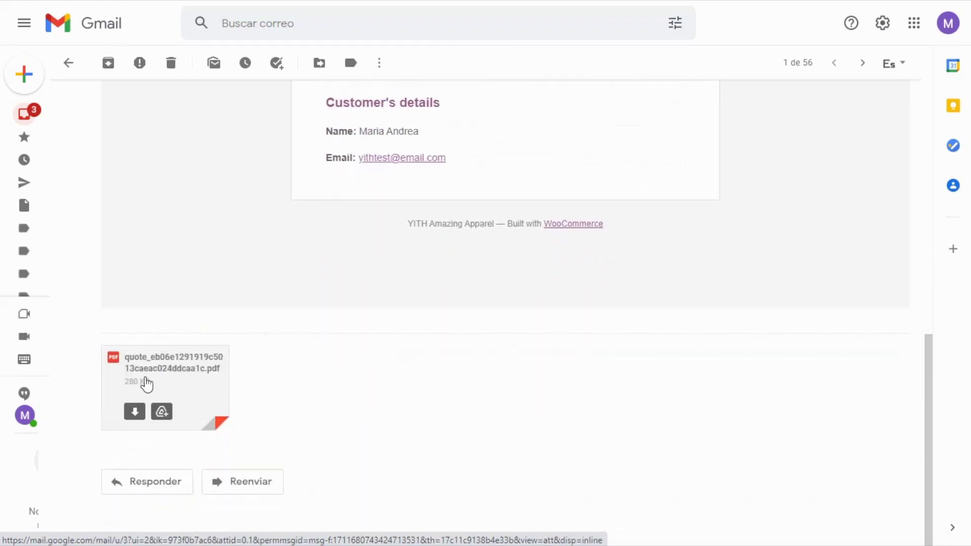
pyautogui.click(177, 383)
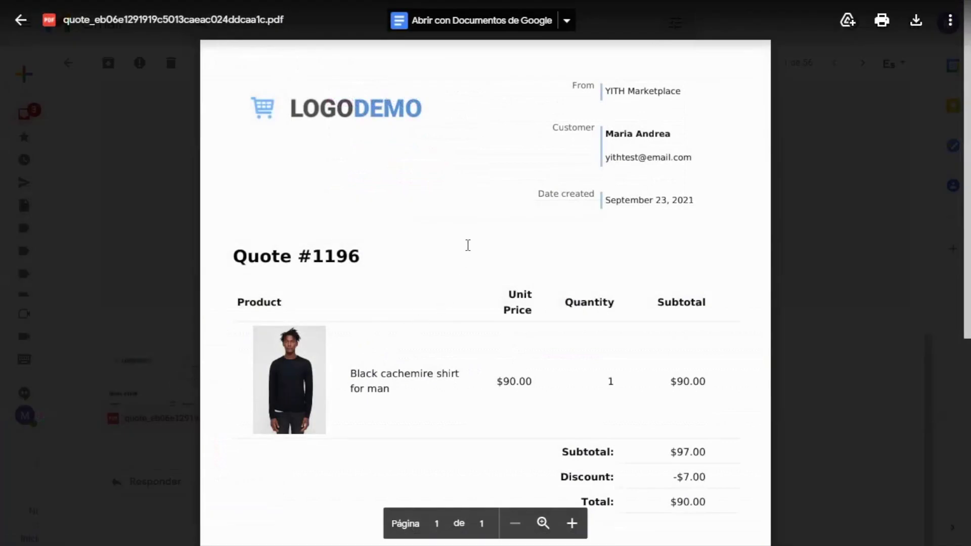
pyautogui.scroll(-2, 466, 242)
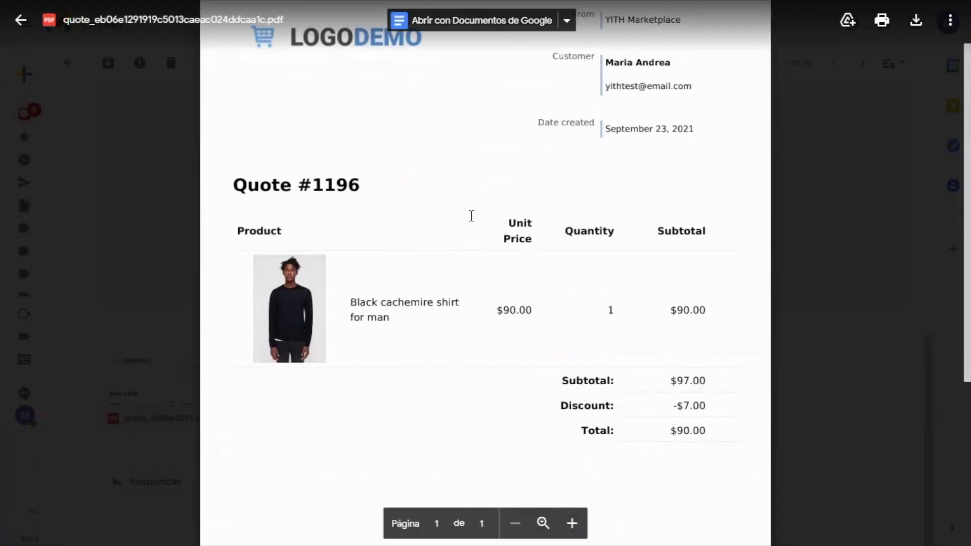
pyautogui.scroll(2, 471, 216)
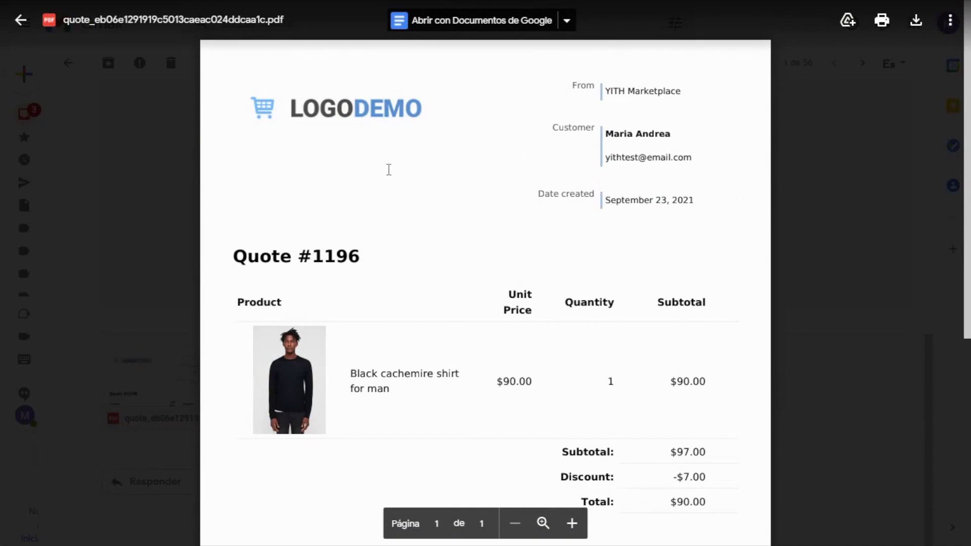
pyautogui.scroll(-2, 453, 221)
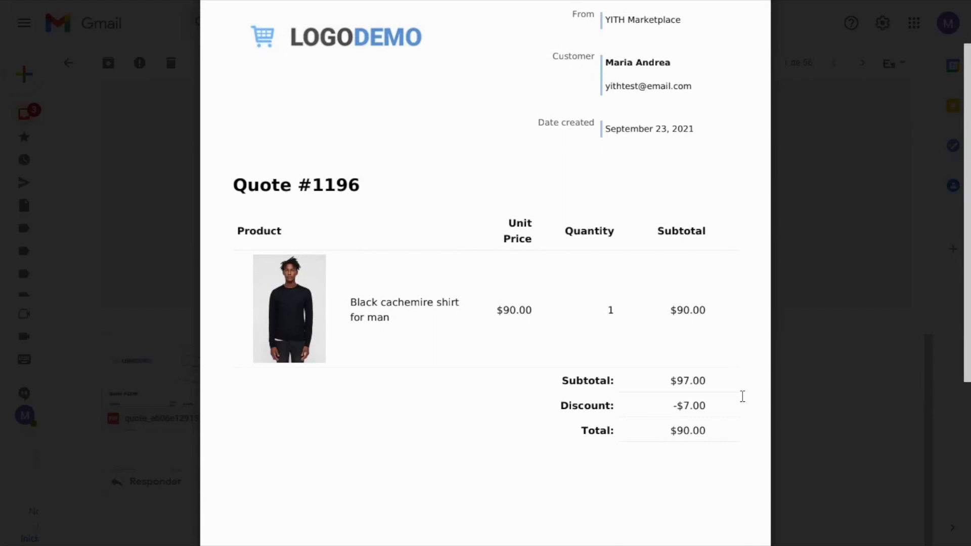
pyautogui.click(802, 278)
pyautogui.scroll(5, 676, 277)
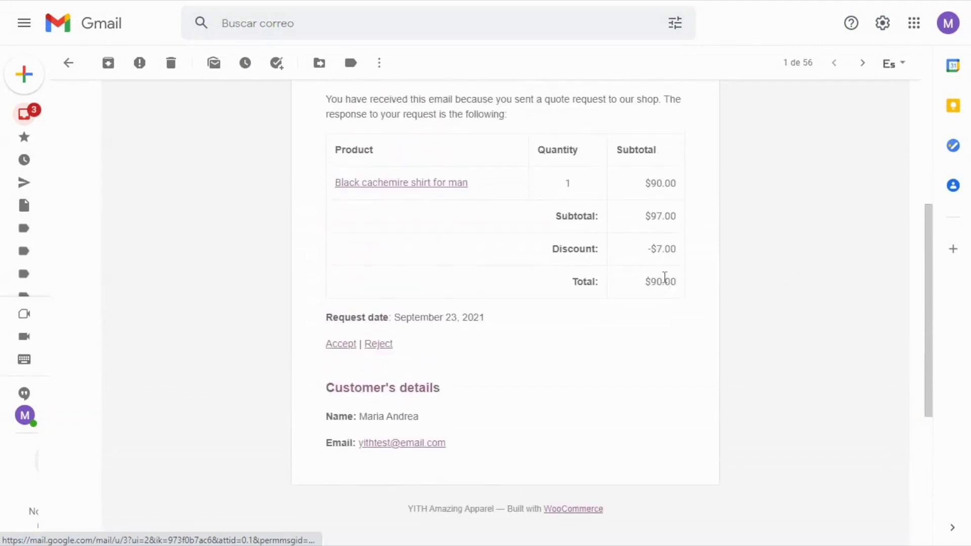
pyautogui.scroll(2, 665, 277)
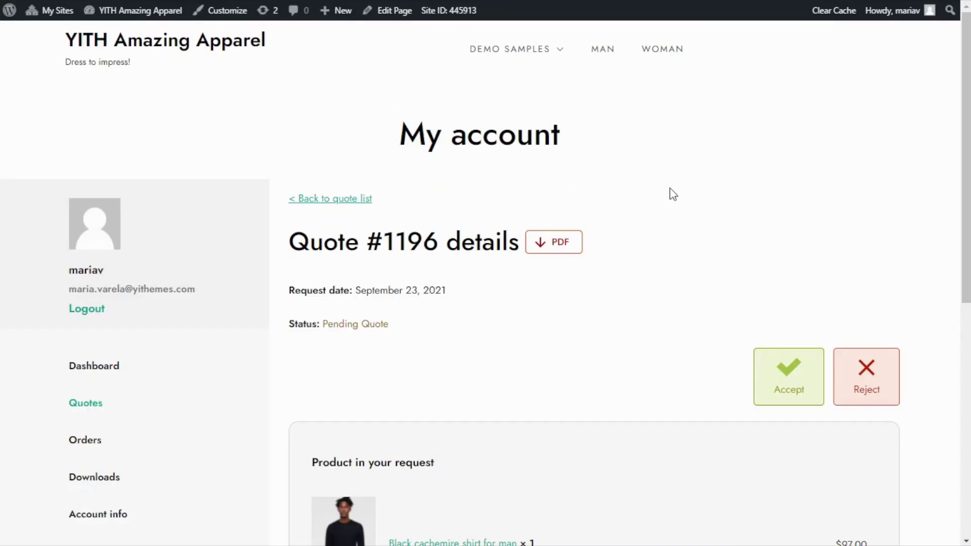
# Step: Examine the quote's details page in the storefront's My account area, including its PDF download, accept and reject options
pyautogui.scroll(-2, 672, 199)
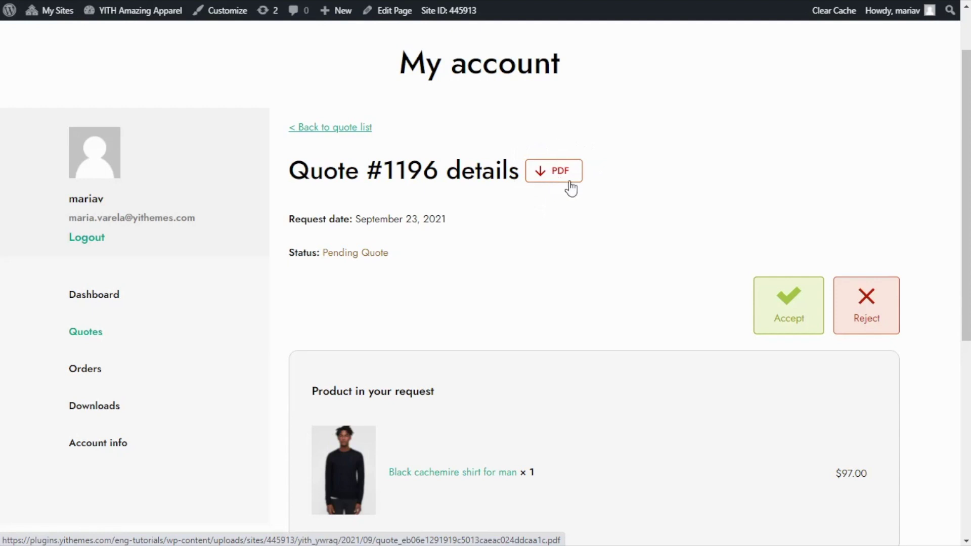
pyautogui.scroll(-1, 687, 208)
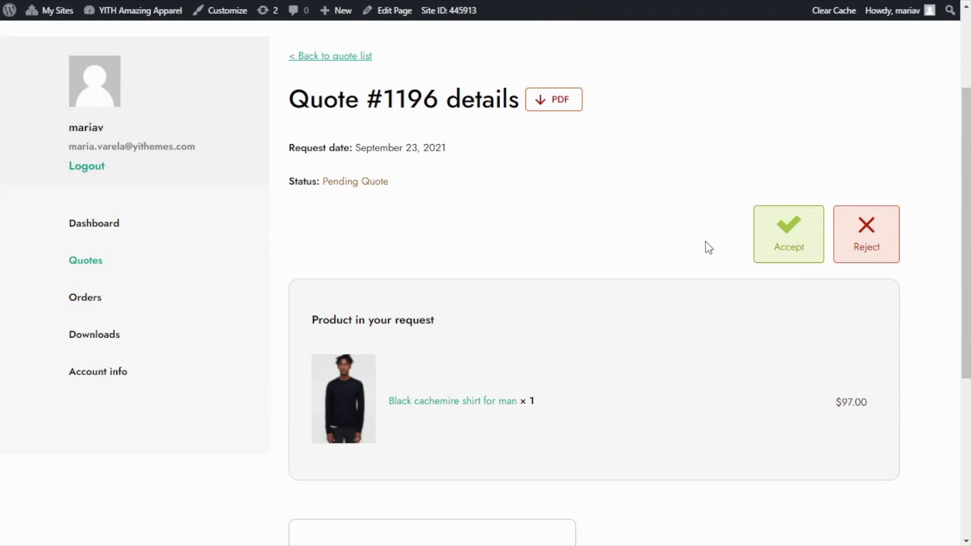
pyautogui.scroll(1, 704, 245)
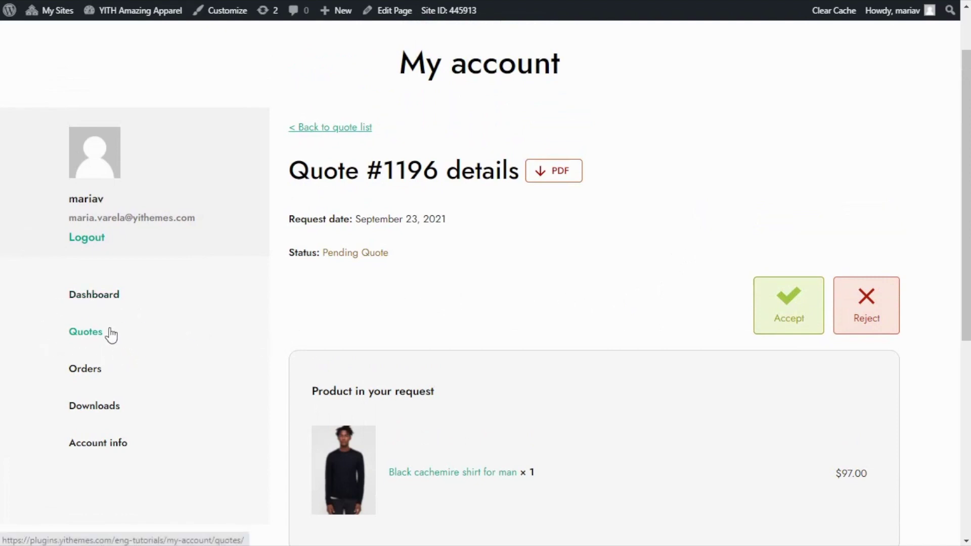
# Step: Open the pending quote dated September 23, 2021 from the customer's quote list and accept it
pyautogui.click(93, 335)
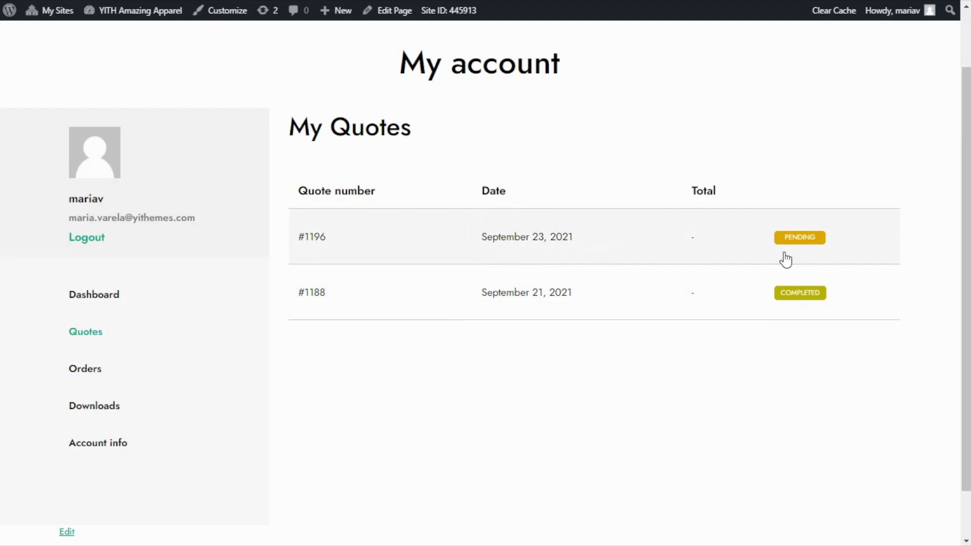
pyautogui.click(518, 241)
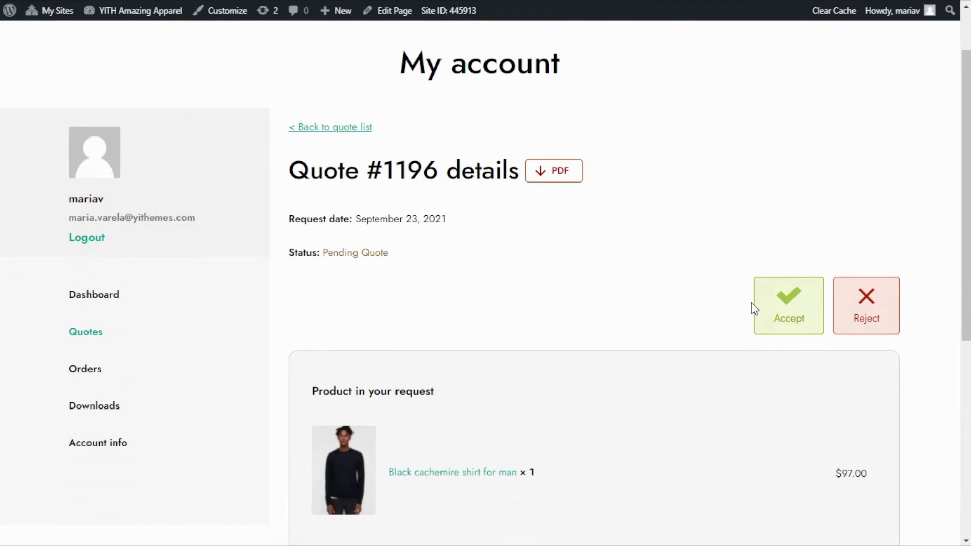
pyautogui.click(786, 308)
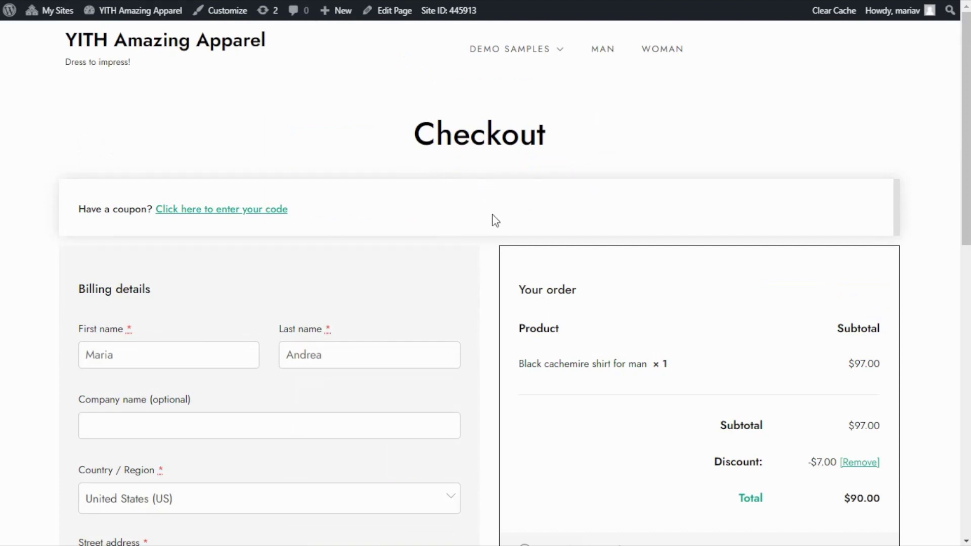
# Step: Review the checkout page's billing details, payment methods and order summary for the accepted quote
pyautogui.scroll(-2, 493, 215)
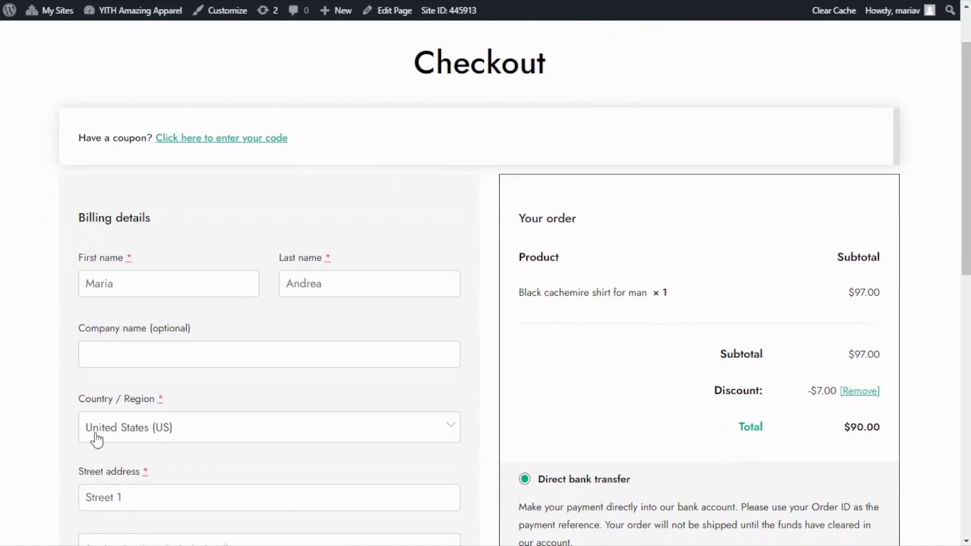
pyautogui.scroll(-6, 491, 332)
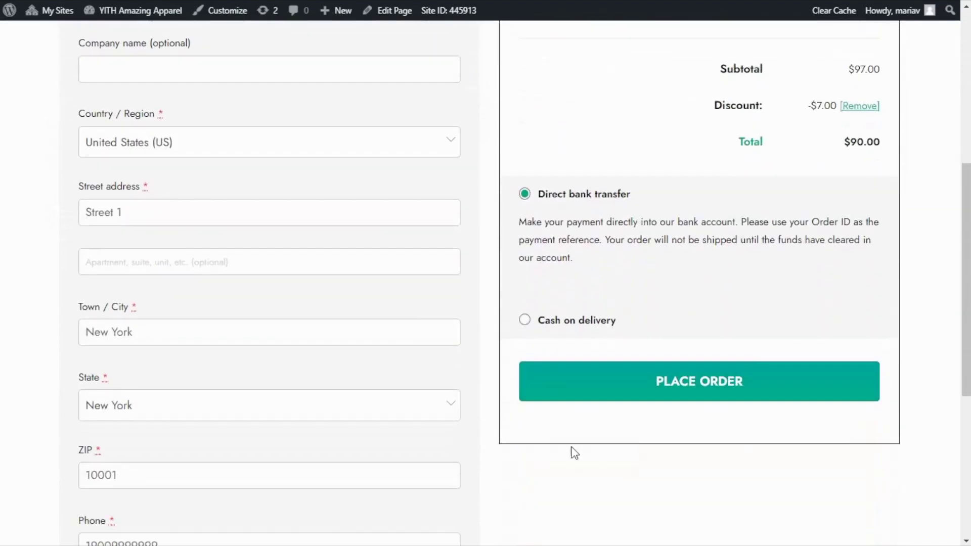
pyautogui.scroll(4, 689, 350)
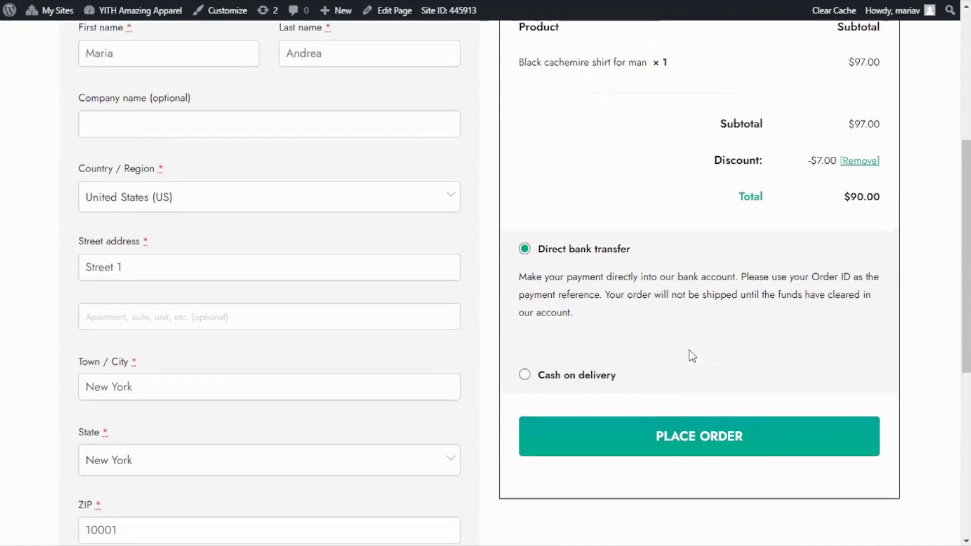
pyautogui.scroll(1, 706, 378)
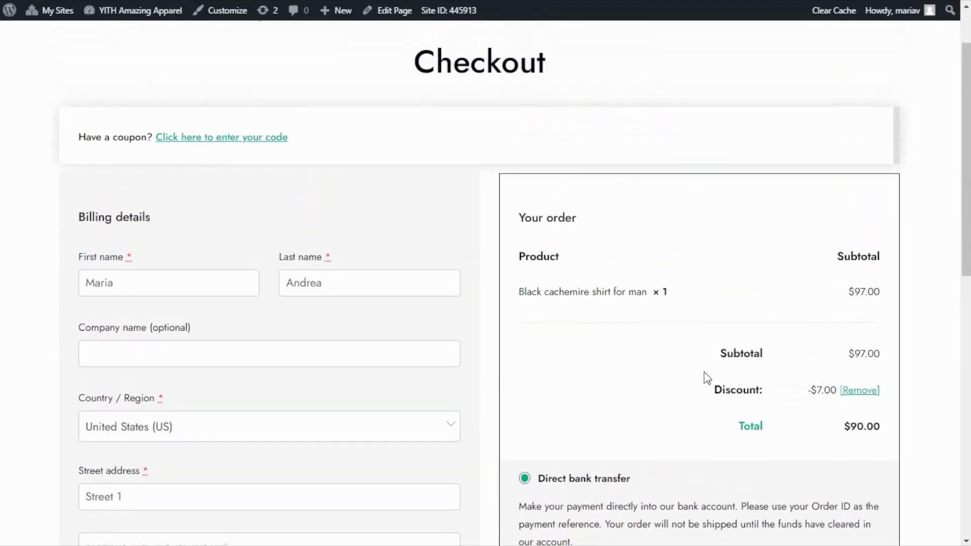
pyautogui.scroll(2, 706, 379)
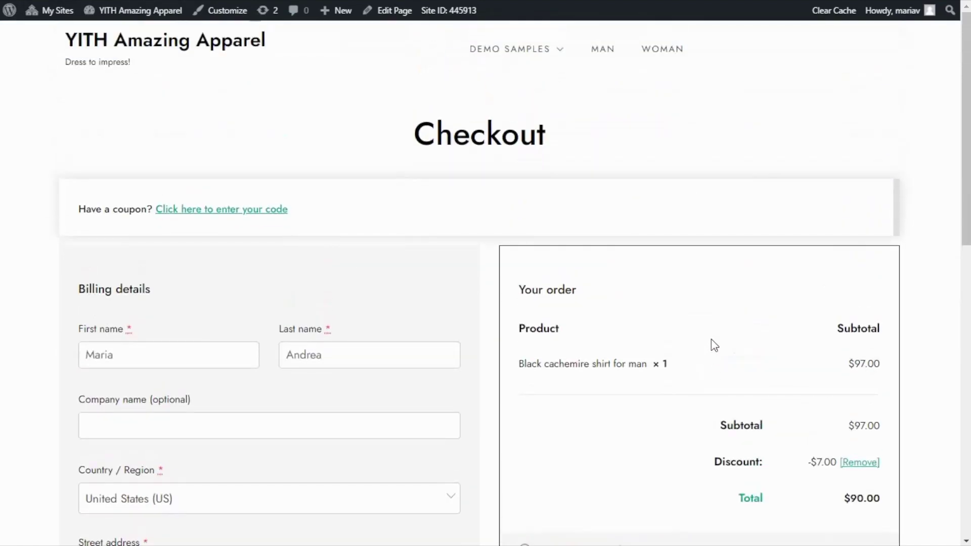